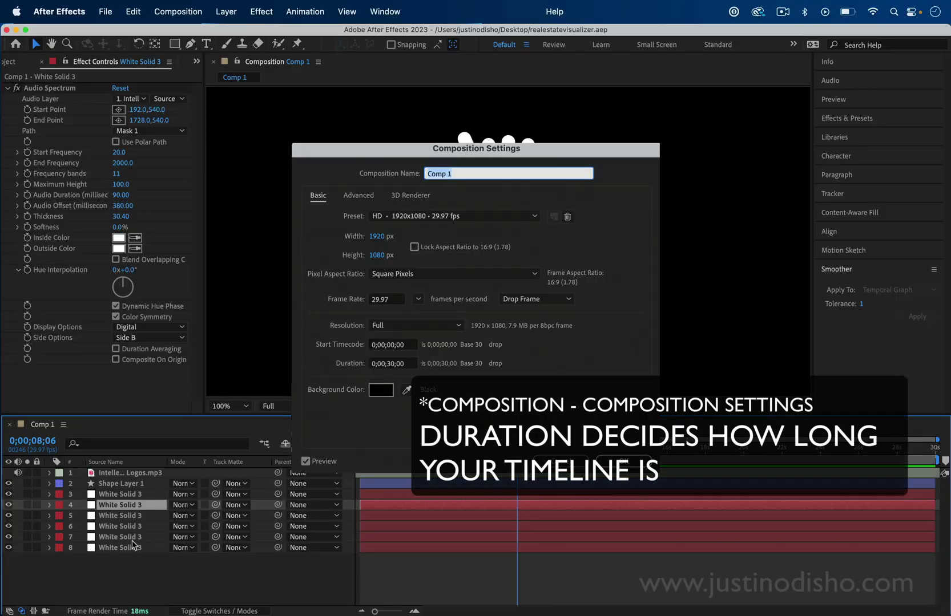
# Delete Shape Layer 1 through White Solid 3 from Comp 1
pyautogui.click(140, 490)
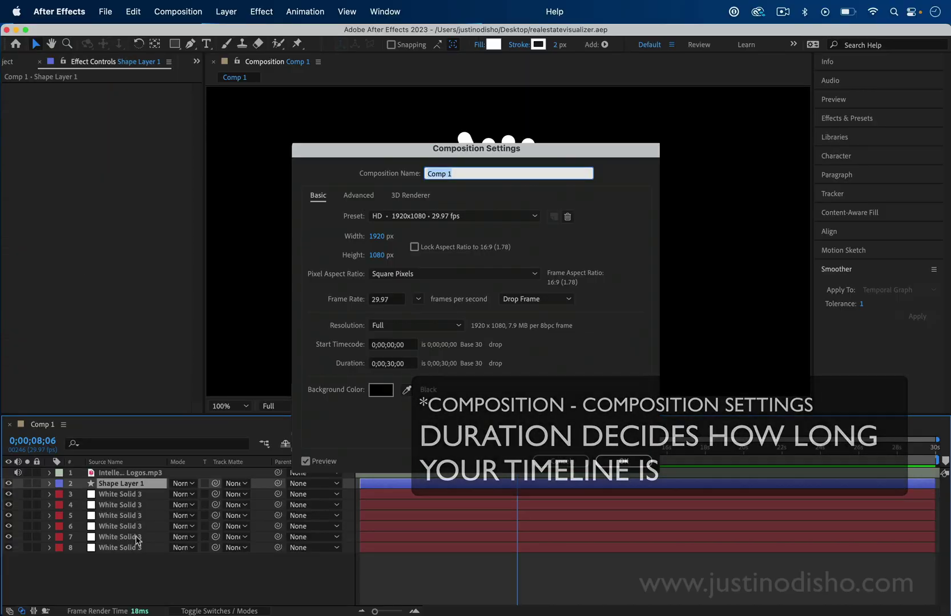
pyautogui.keyDown('shift'); pyautogui.click(137, 548); pyautogui.keyUp('shift')
pyautogui.press('Delete')
# Select the remaining Intellect - Yung Logos.mp3 audio layer
pyautogui.click(135, 473)
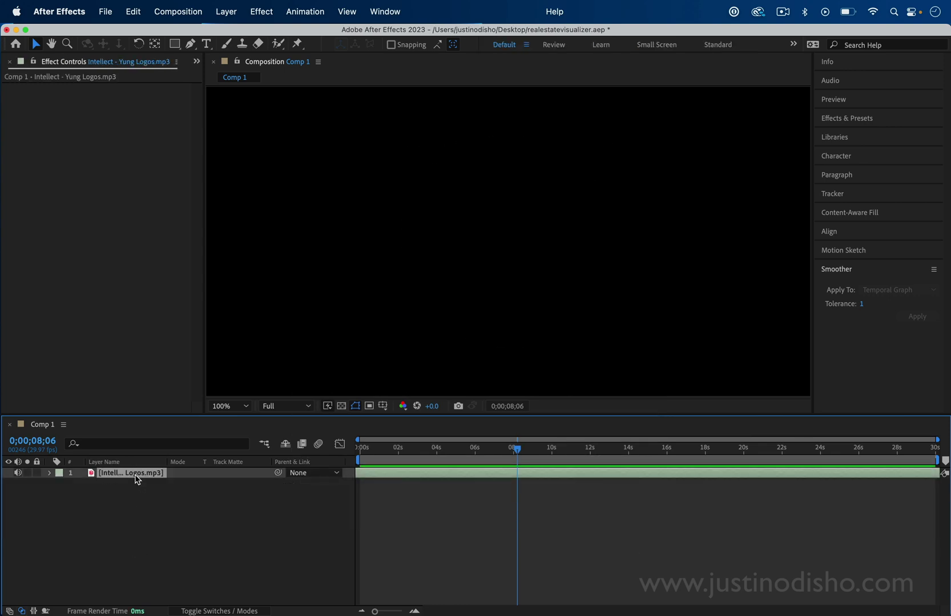
pyautogui.click(145, 523)
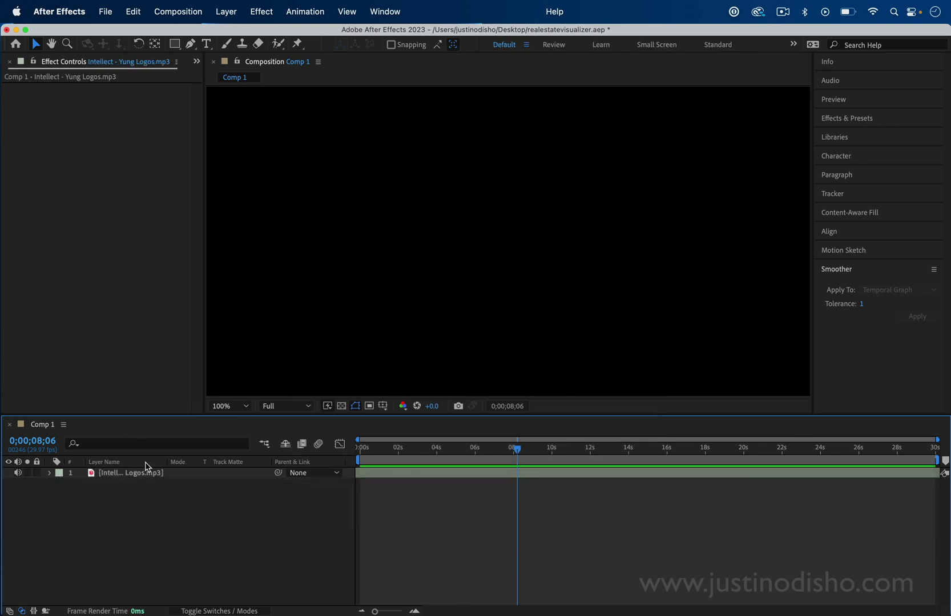
pyautogui.click(142, 474)
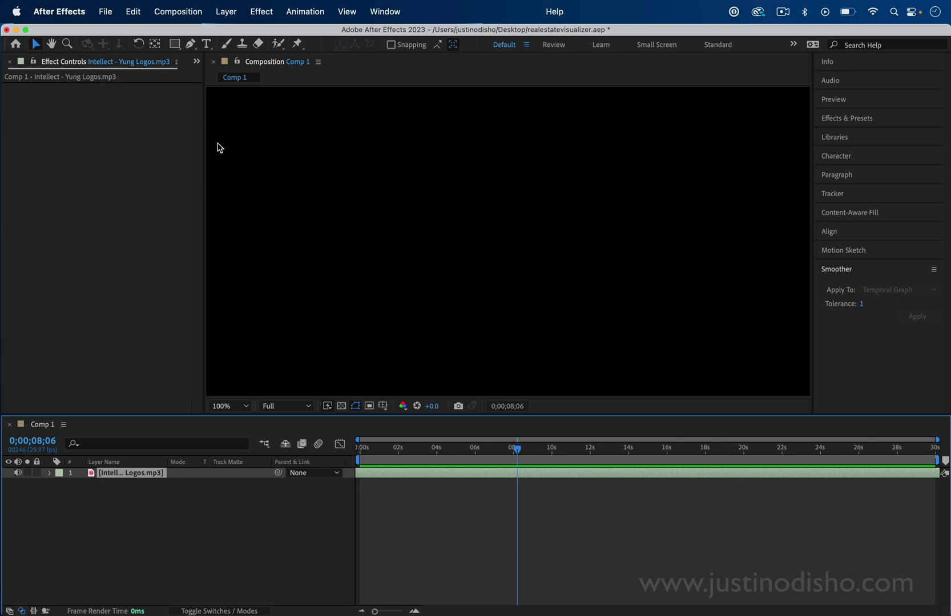
# Create White Solid 4, a comp-sized 1920×1080 white solid layer
pyautogui.click(226, 11)
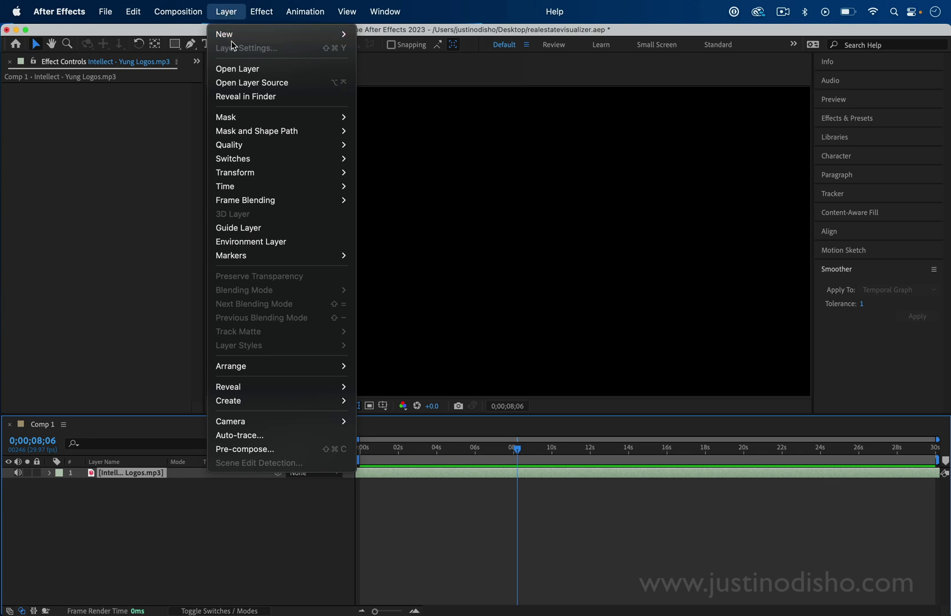
pyautogui.moveTo(229, 35)
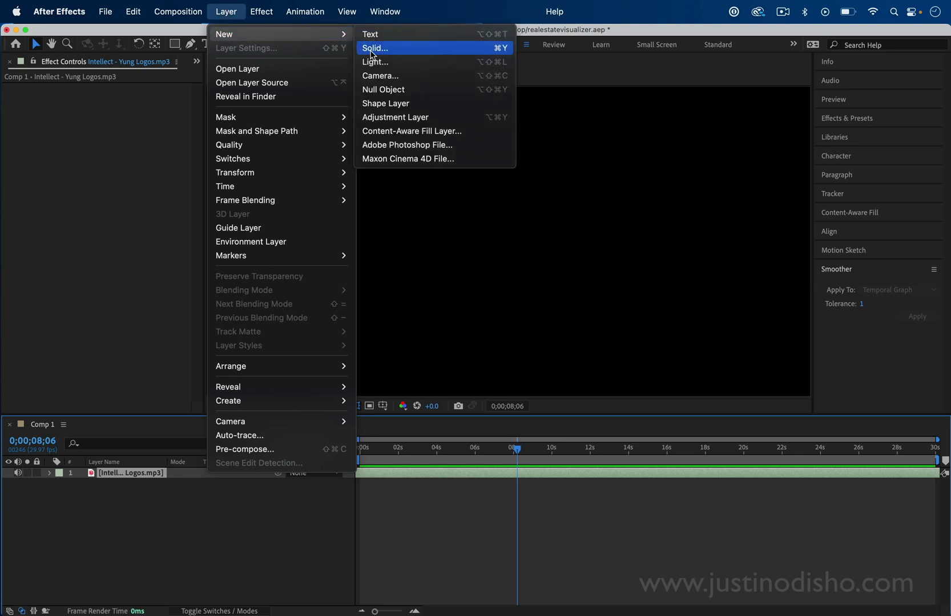
pyautogui.click(374, 52)
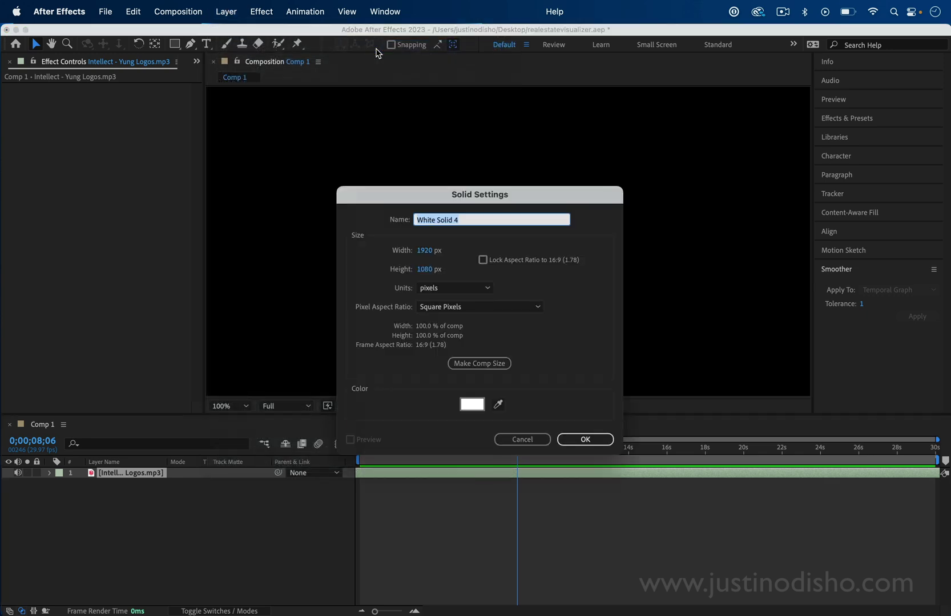
pyautogui.press('Return')
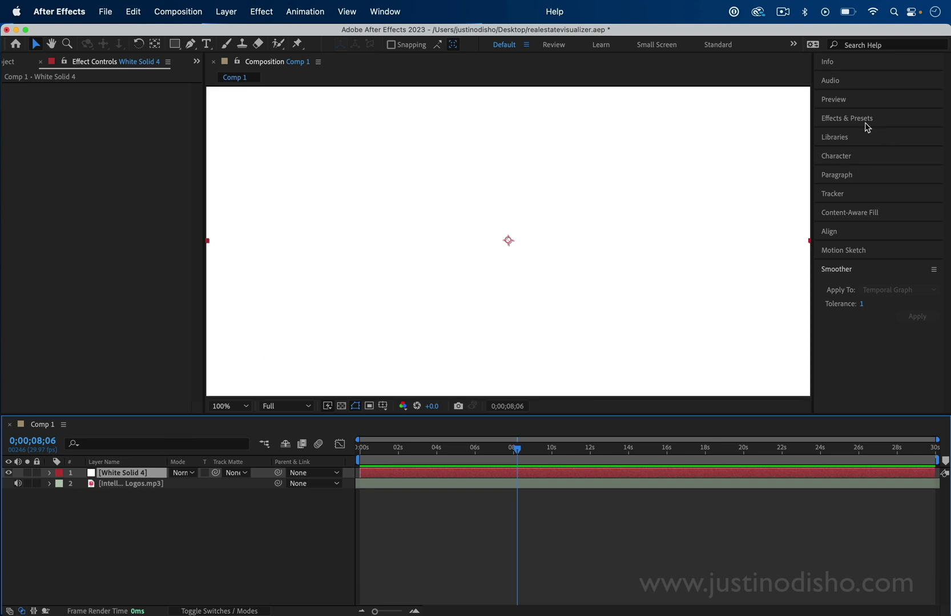
# Find Audio Spectrum by searching 'audio' and apply it to White Solid 4
pyautogui.click(847, 118)
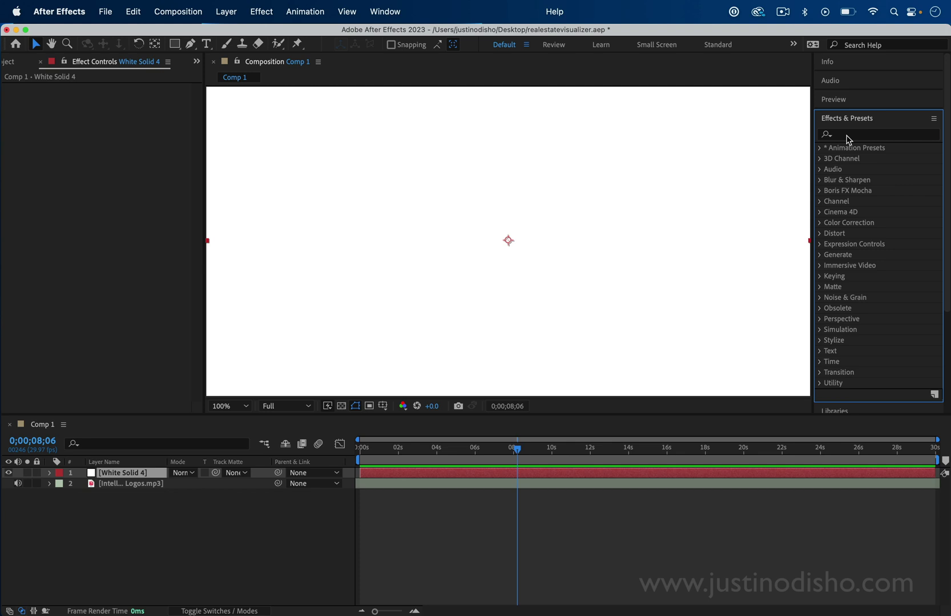
pyautogui.click(848, 135)
pyautogui.write('audio')
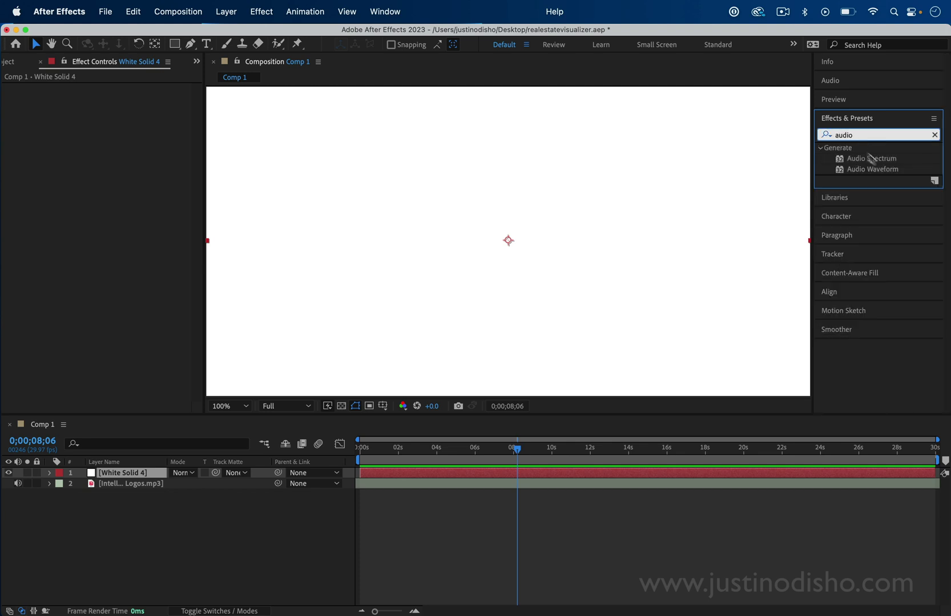
pyautogui.click(885, 160)
pyautogui.moveTo(887, 162); pyautogui.dragTo(134, 478)
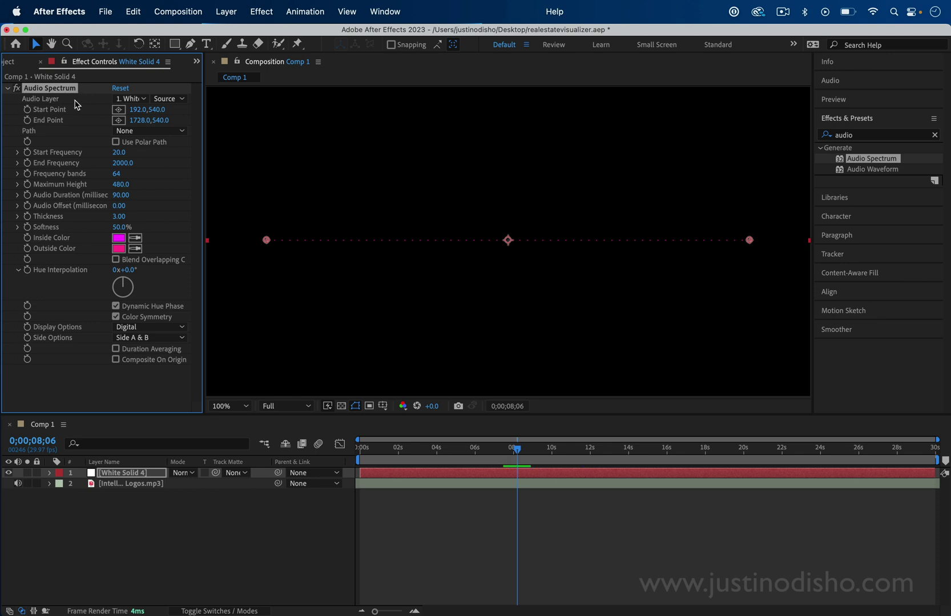
# Set Audio Layer to Intellect - Yung Logos.mp3 and scrub the timeline to preview the bars
pyautogui.click(142, 100)
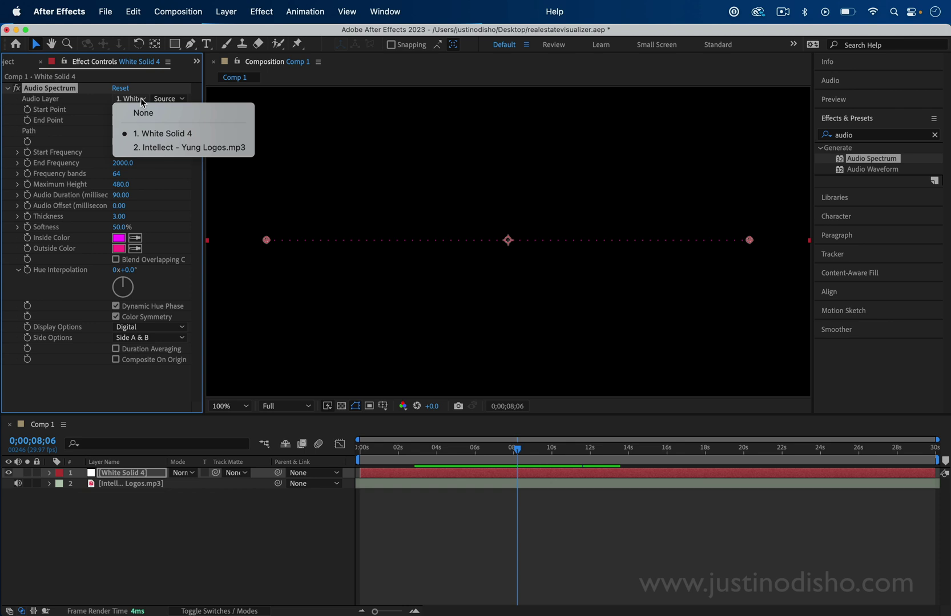
pyautogui.click(193, 149)
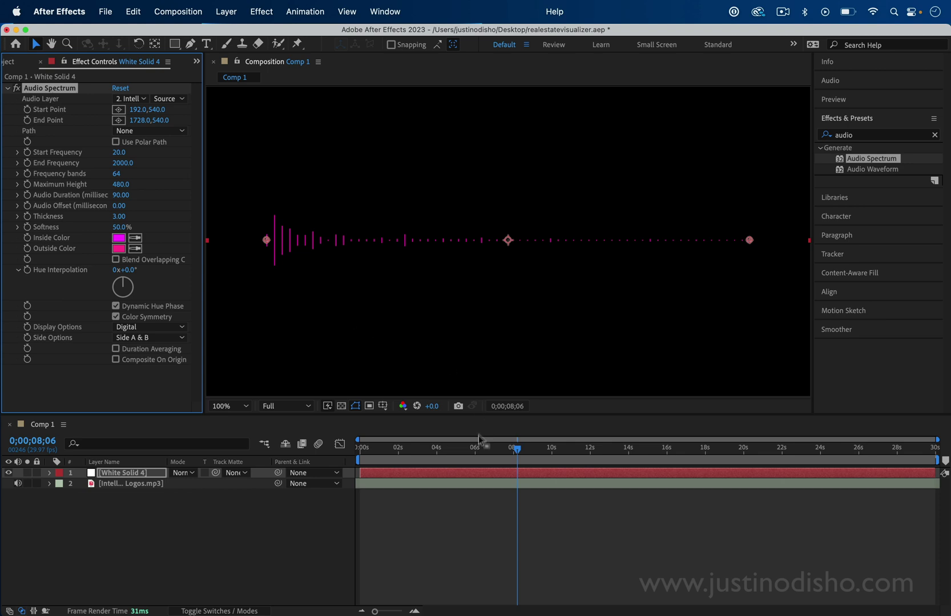
pyautogui.moveTo(433, 449); pyautogui.dragTo(484, 450)
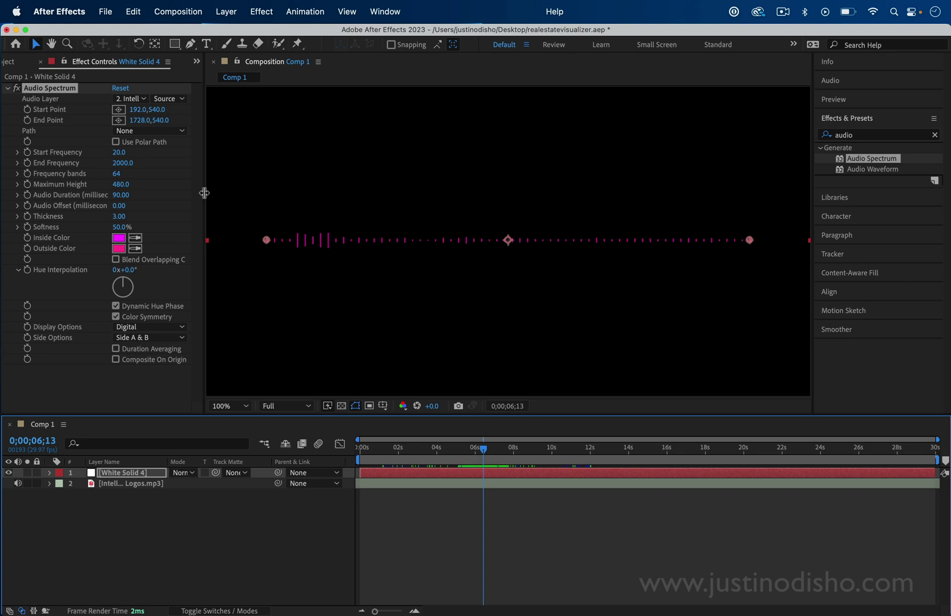
# Draw a centred circular Mask 1 on White Solid 4 with the Ellipse tool
pyautogui.click(176, 46)
pyautogui.moveTo(176, 46); pyautogui.dragTo(182, 71)
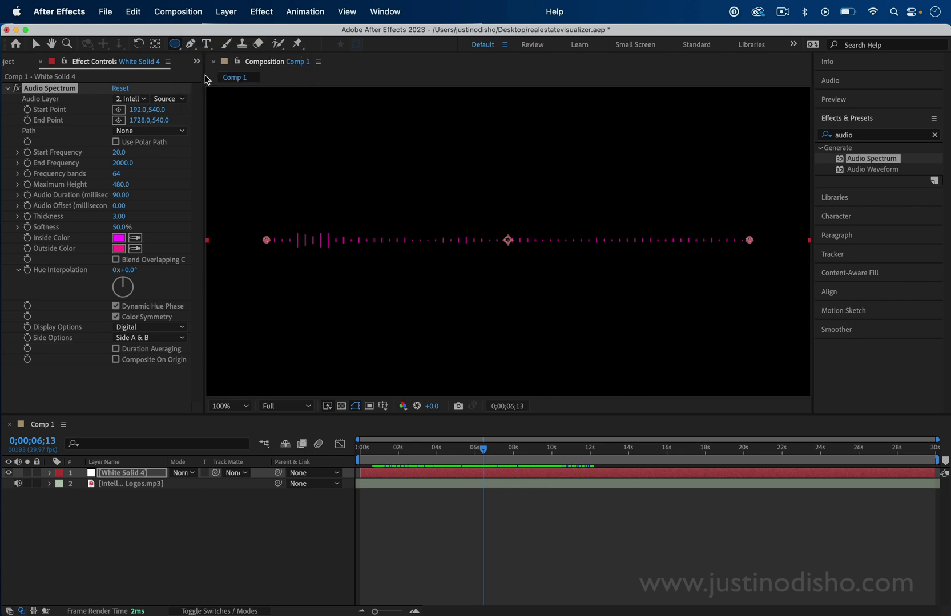
pyautogui.click(128, 472)
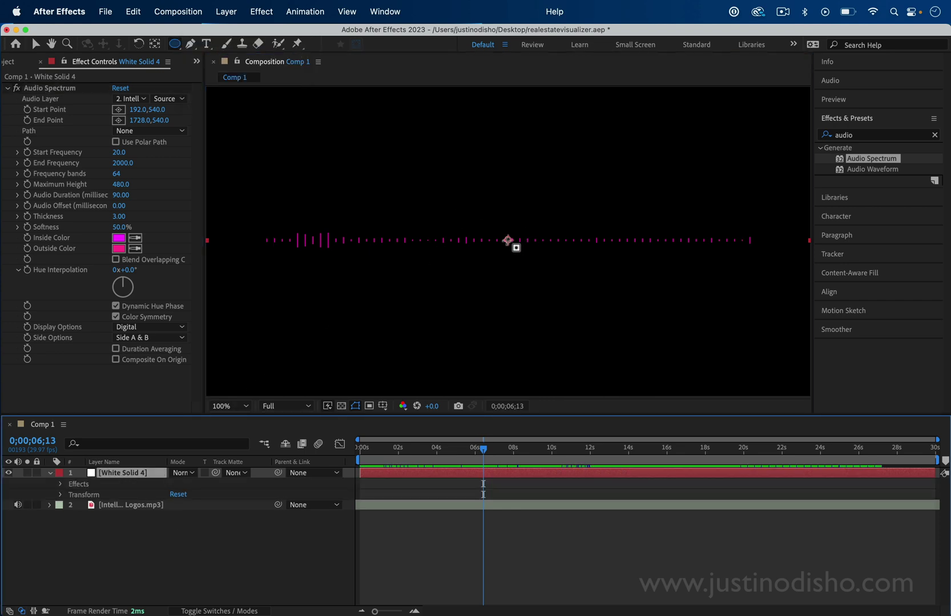
pyautogui.moveTo(508, 240)
pyautogui.mouseDown()
pyautogui.moveTo(429, 181)
pyautogui.moveTo(369, 168)
pyautogui.moveTo(433, 186)
pyautogui.moveTo(401, 177)
pyautogui.moveTo(411, 181)
pyautogui.mouseUp()
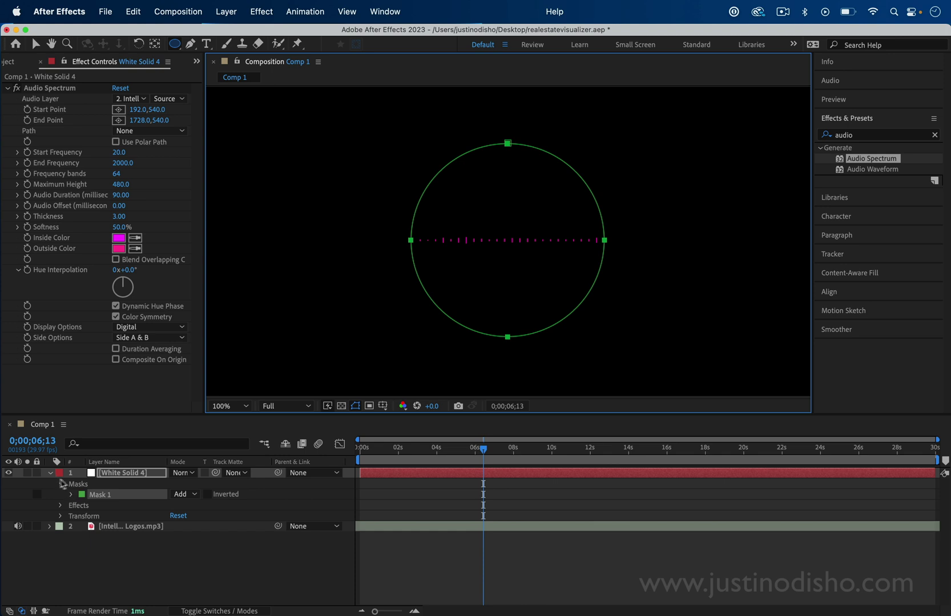
# Reselect Mask 1 in the layer's Masks group so the circle outline shows
pyautogui.click(67, 500)
pyautogui.click(62, 484)
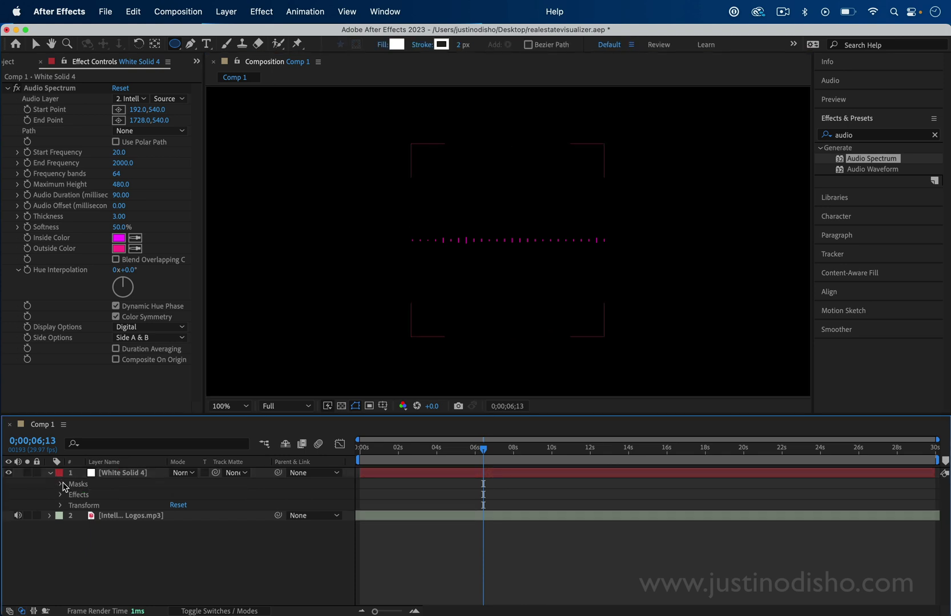
pyautogui.click(62, 484)
pyautogui.click(101, 496)
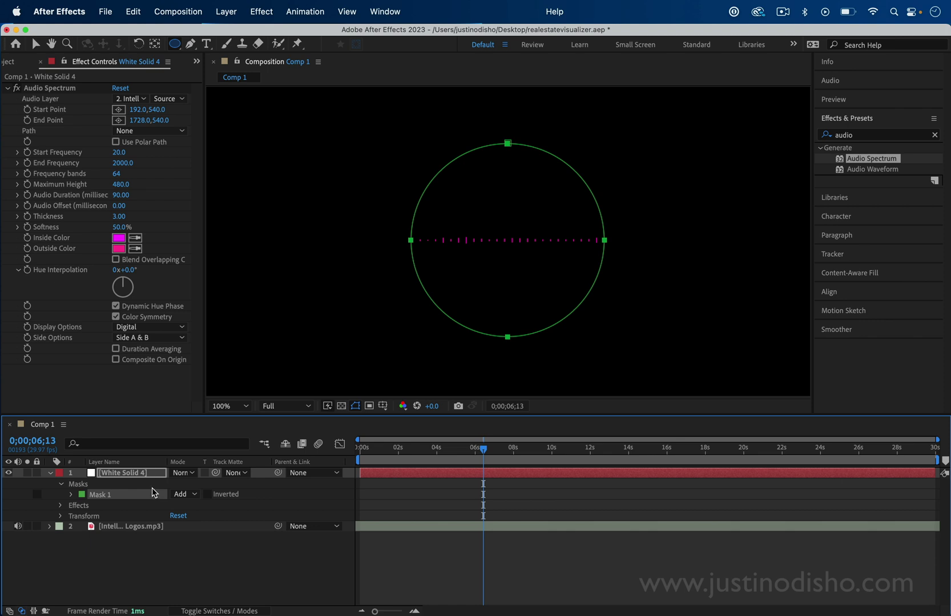
# Make Audio Spectrum follow Mask 1 as its path, with Thickness raised to 49
pyautogui.click(57, 136)
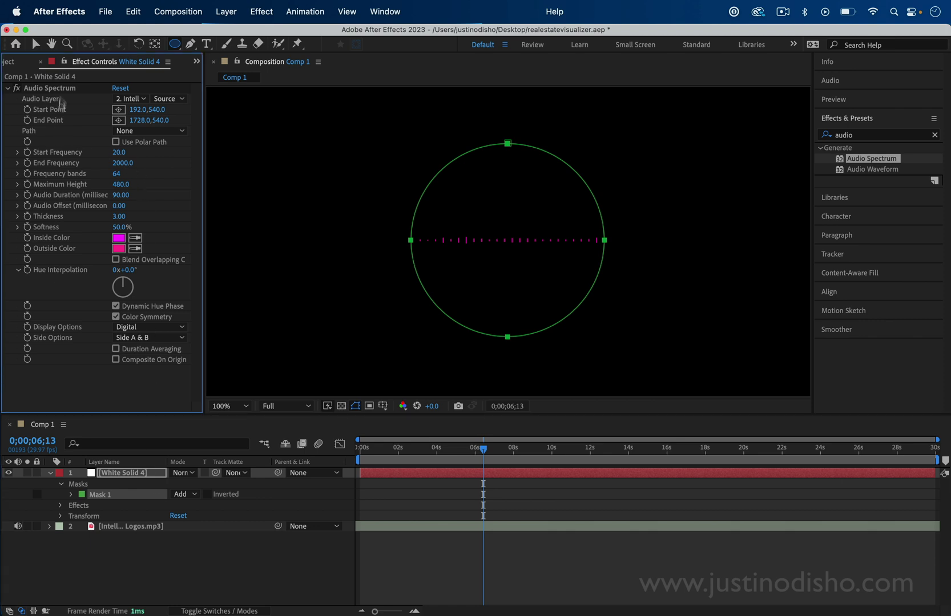
pyautogui.click(151, 132)
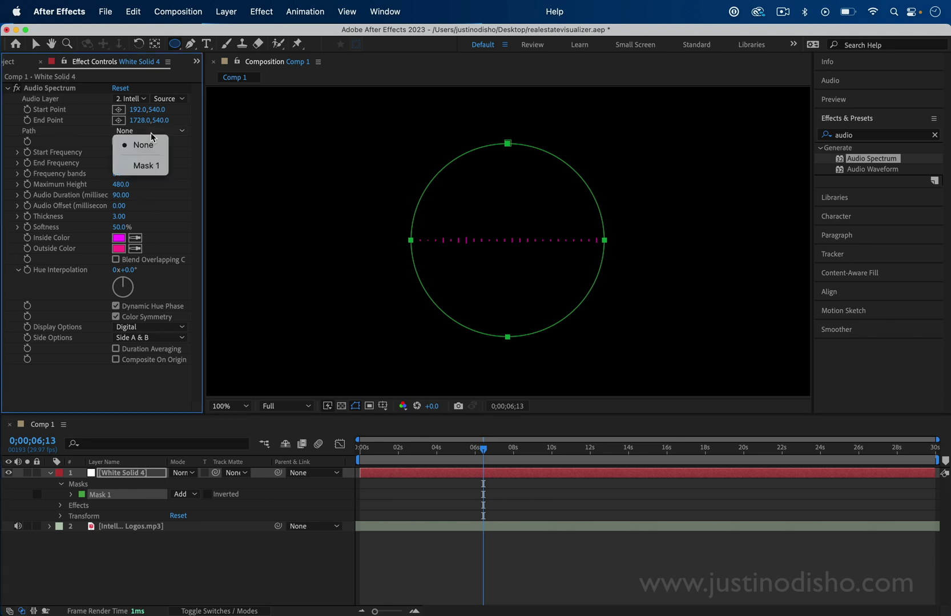
pyautogui.click(154, 172)
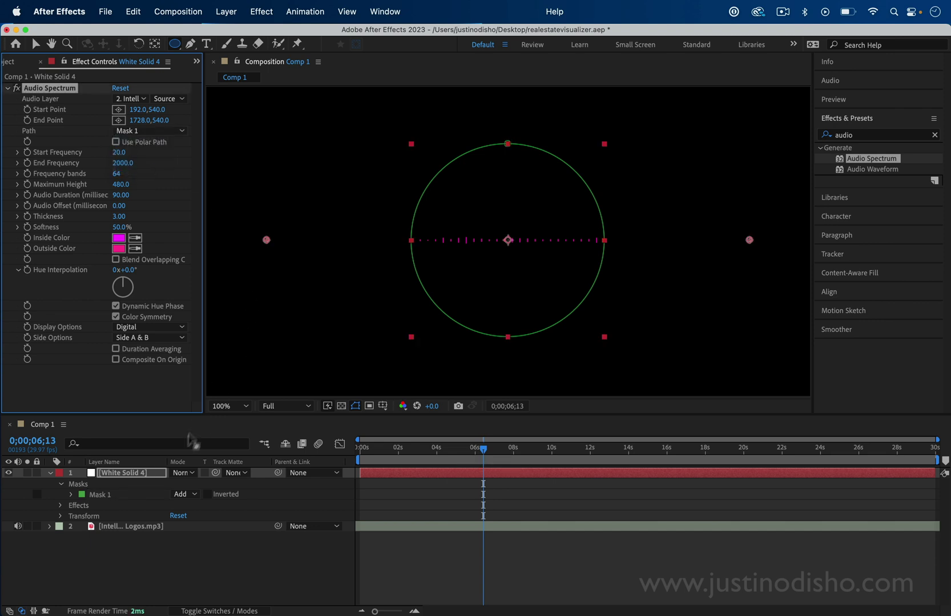
pyautogui.click(146, 474)
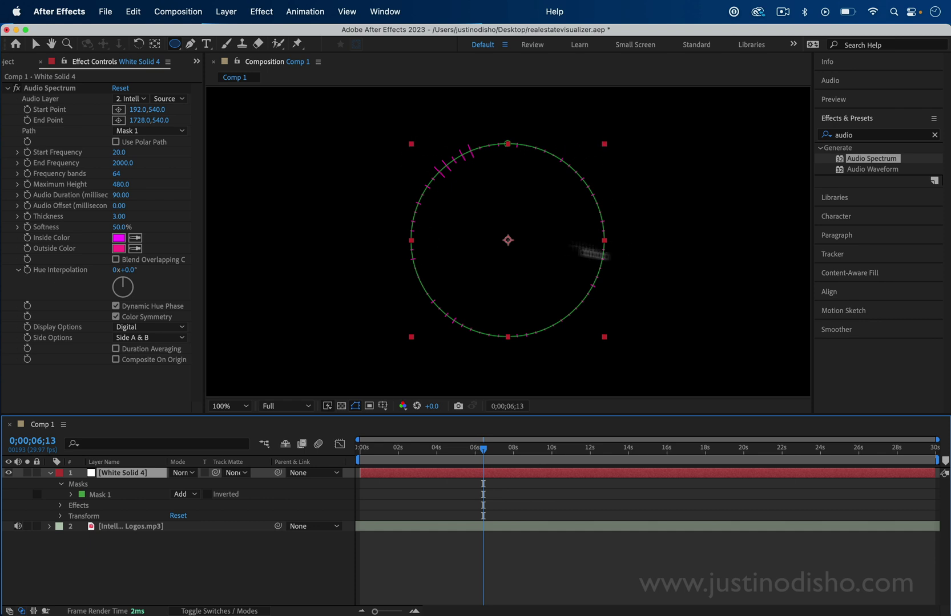
pyautogui.moveTo(119, 216); pyautogui.dragTo(406, 218)
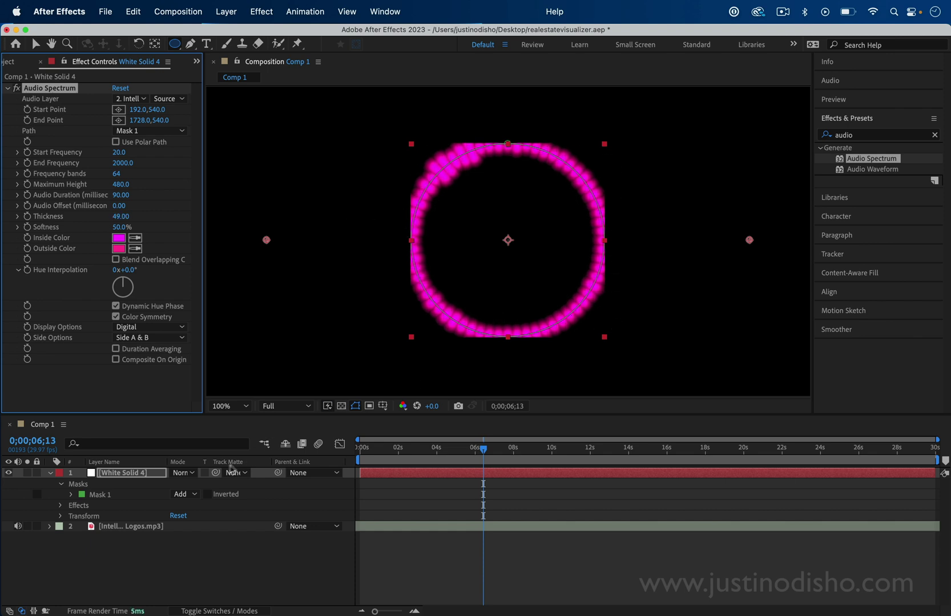
# Set Mask 1's mode to None so the ring is no longer clipped
pyautogui.click(191, 496)
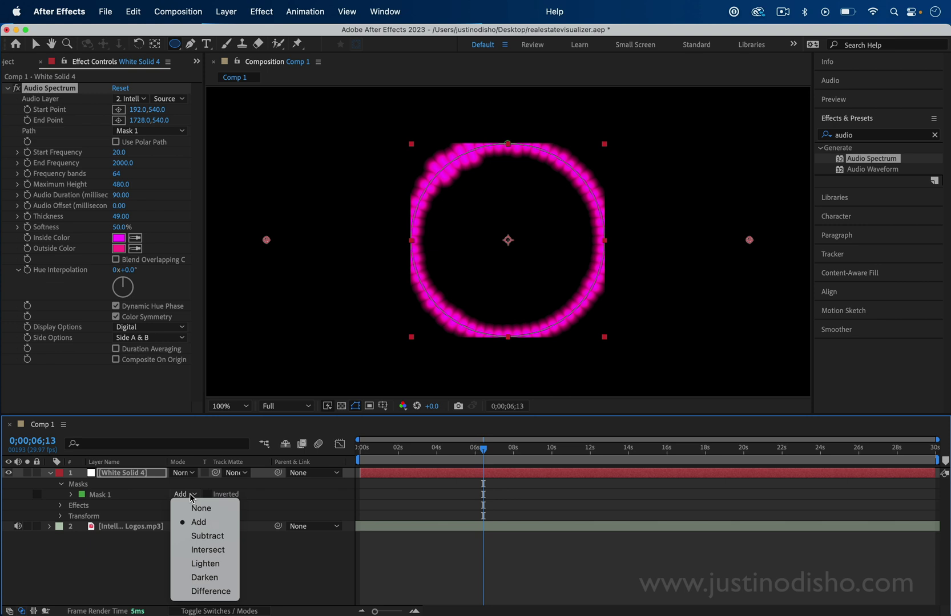
pyautogui.click(191, 496)
pyautogui.click(191, 496)
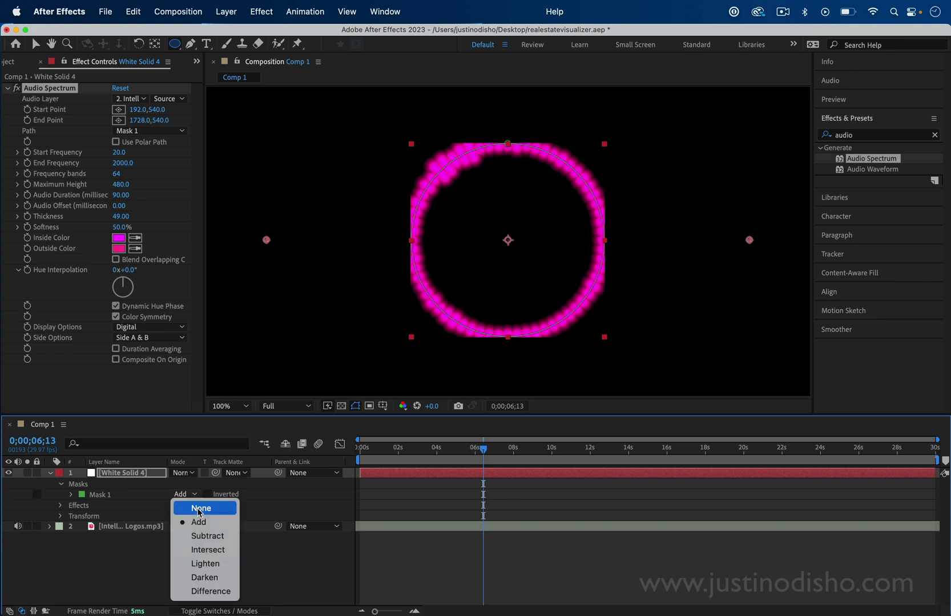
pyautogui.click(201, 508)
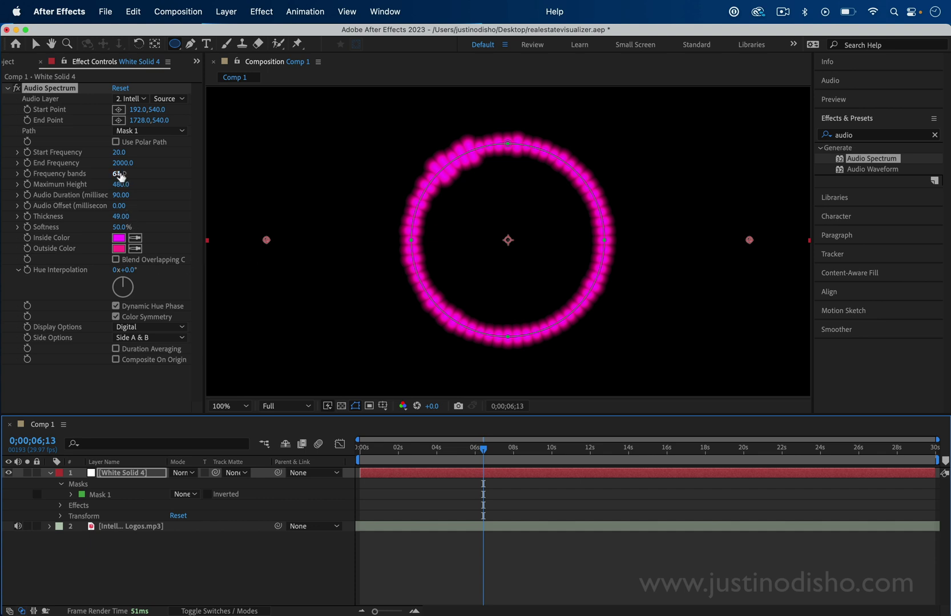
# Set Audio Spectrum to 30 frequency bands, 22% Softness and Thickness 38.20
pyautogui.moveTo(119, 176); pyautogui.dragTo(94, 173)
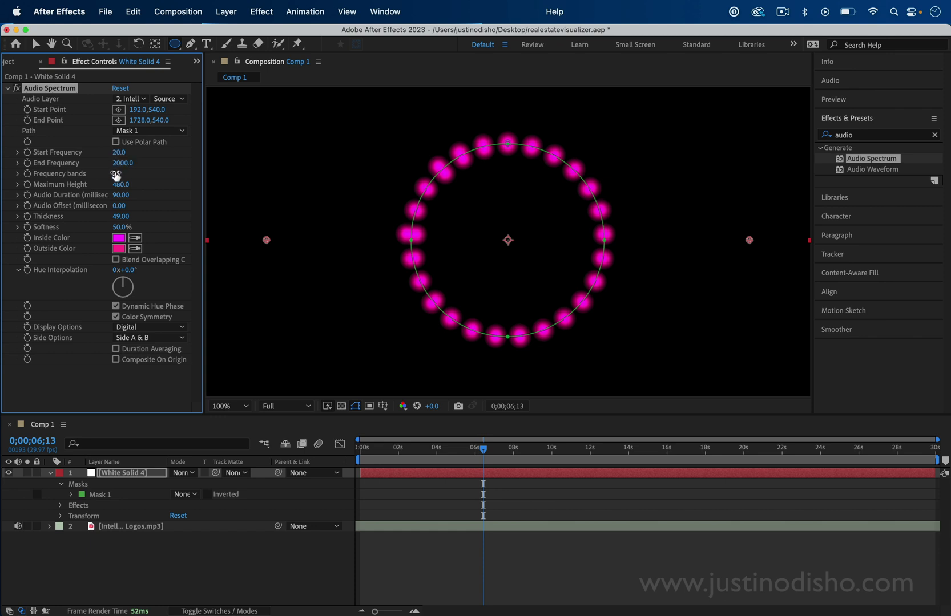
pyautogui.moveTo(116, 176); pyautogui.dragTo(119, 180)
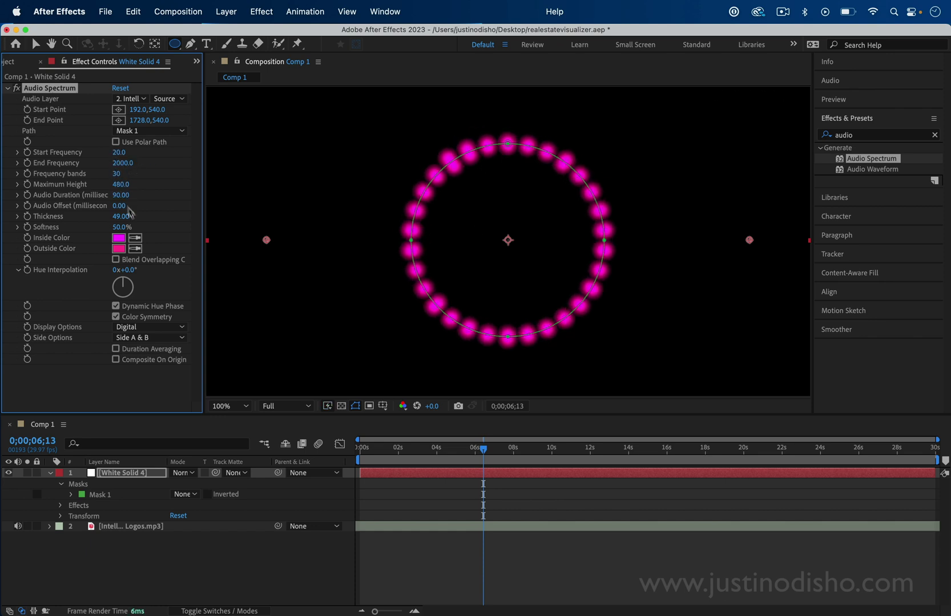
pyautogui.click(121, 226)
pyautogui.write('1')
pyautogui.press('Return')
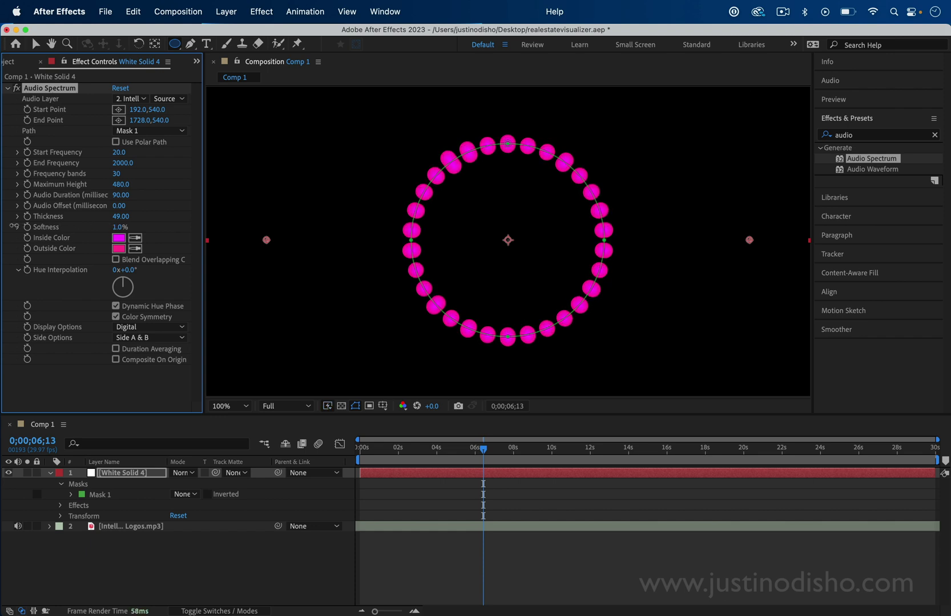
pyautogui.moveTo(14, 226); pyautogui.dragTo(54, 240)
pyautogui.moveTo(121, 216); pyautogui.dragTo(68, 225)
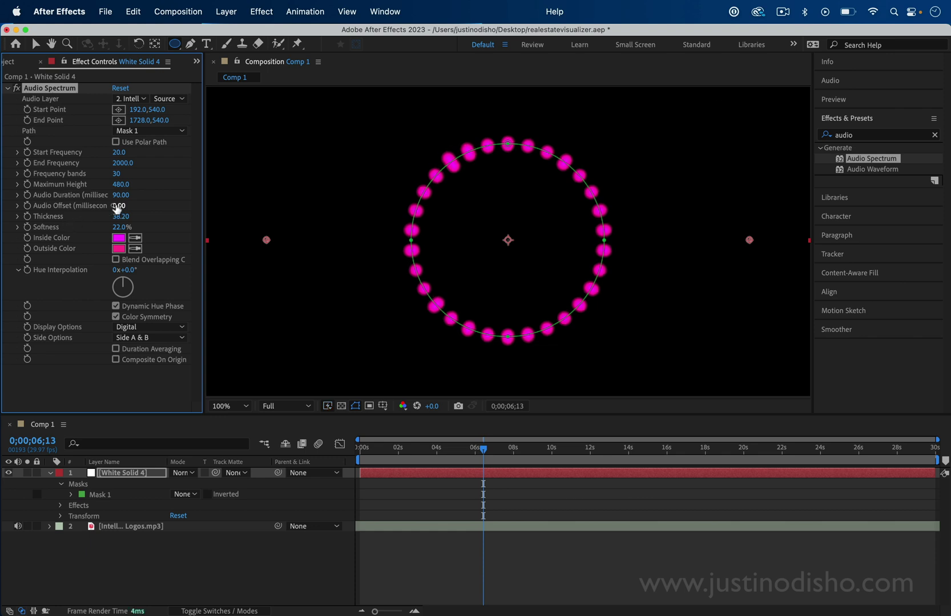
# Make the Inside Color white and set Hue Interpolation to 149°
pyautogui.click(118, 237)
pyautogui.moveTo(440, 327); pyautogui.dragTo(192, 182)
pyautogui.click(593, 256)
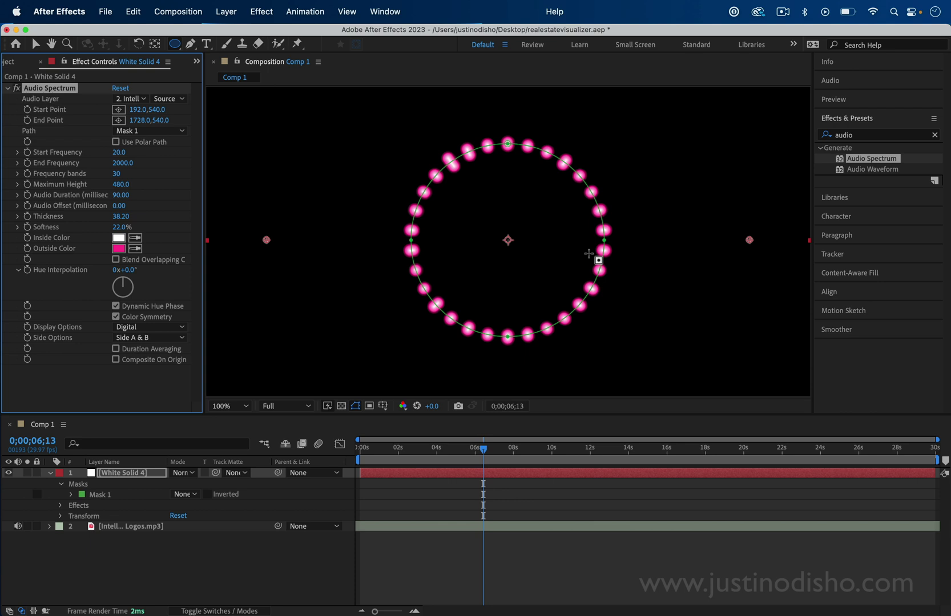
pyautogui.moveTo(124, 283); pyautogui.dragTo(147, 327)
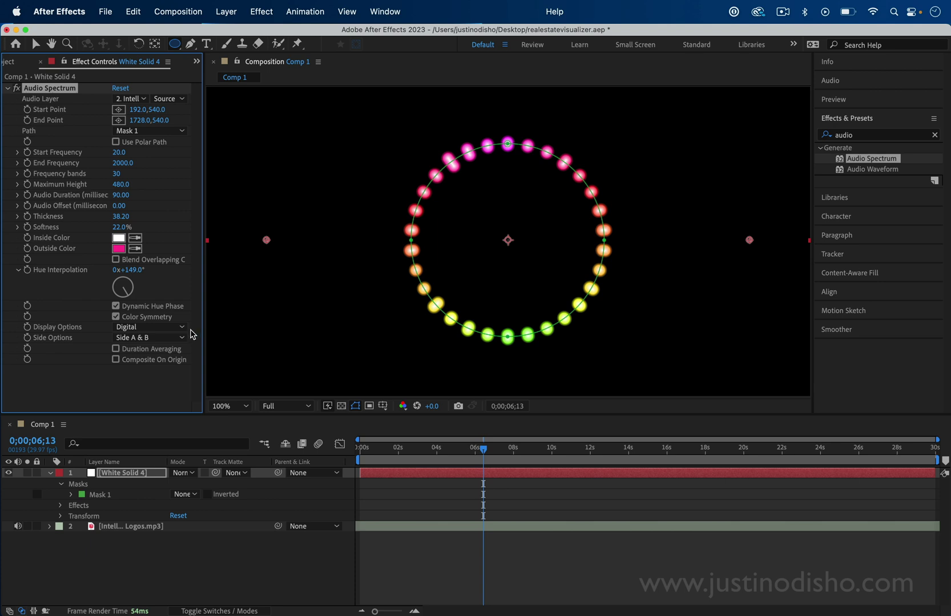
# Try the Analog Lines display, then keep Display Options on Digital
pyautogui.click(169, 327)
pyautogui.click(169, 363)
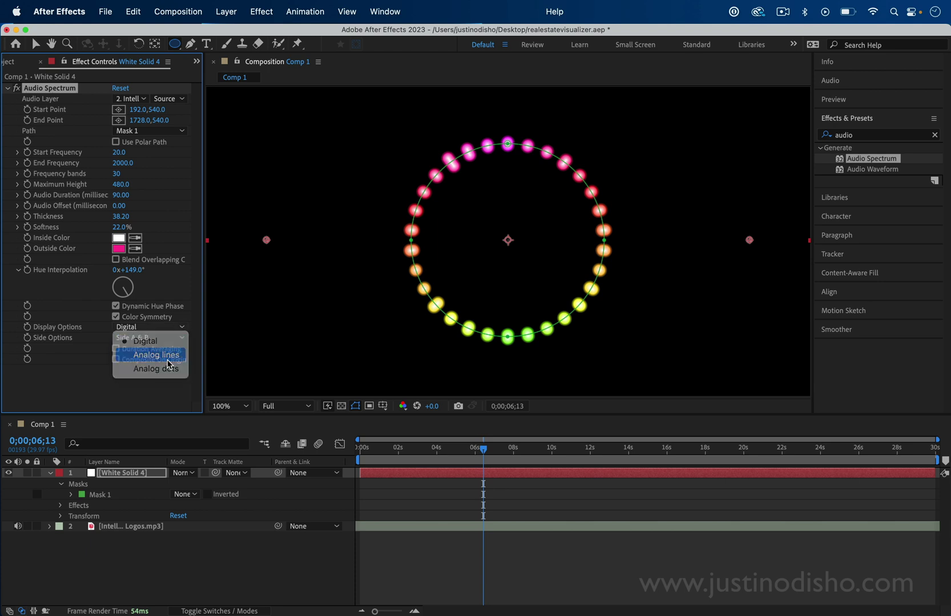
pyautogui.click(172, 327)
pyautogui.click(172, 341)
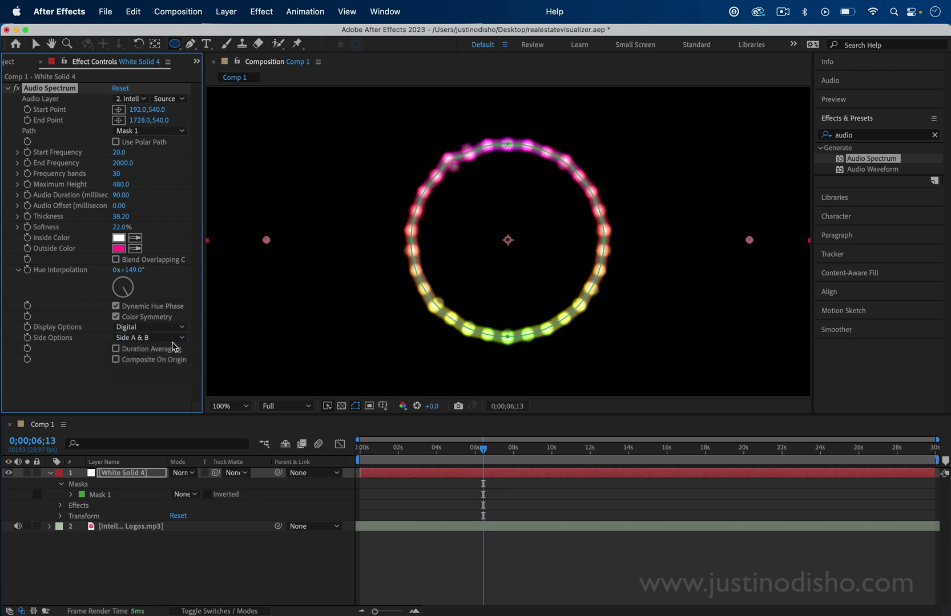
pyautogui.click(171, 328)
pyautogui.click(171, 341)
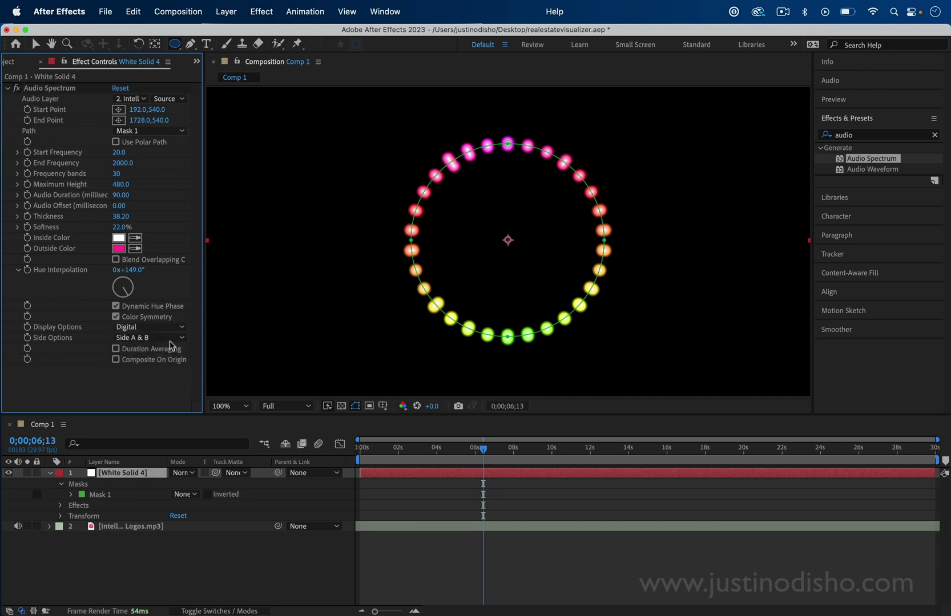
# Try Side A and Side B, then settle on Side A & B while previewing the ring
pyautogui.click(170, 341)
pyautogui.click(169, 346)
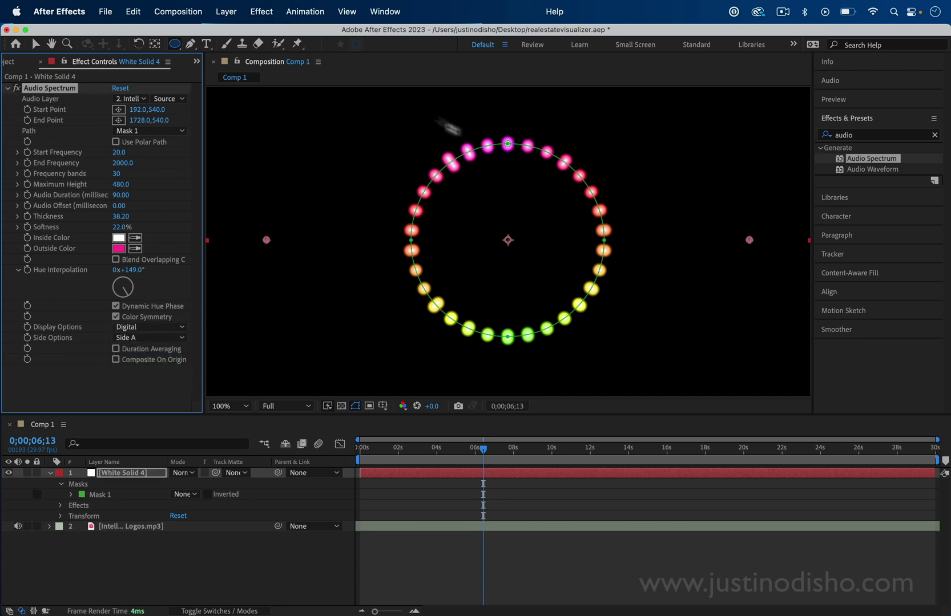
pyautogui.click(153, 338)
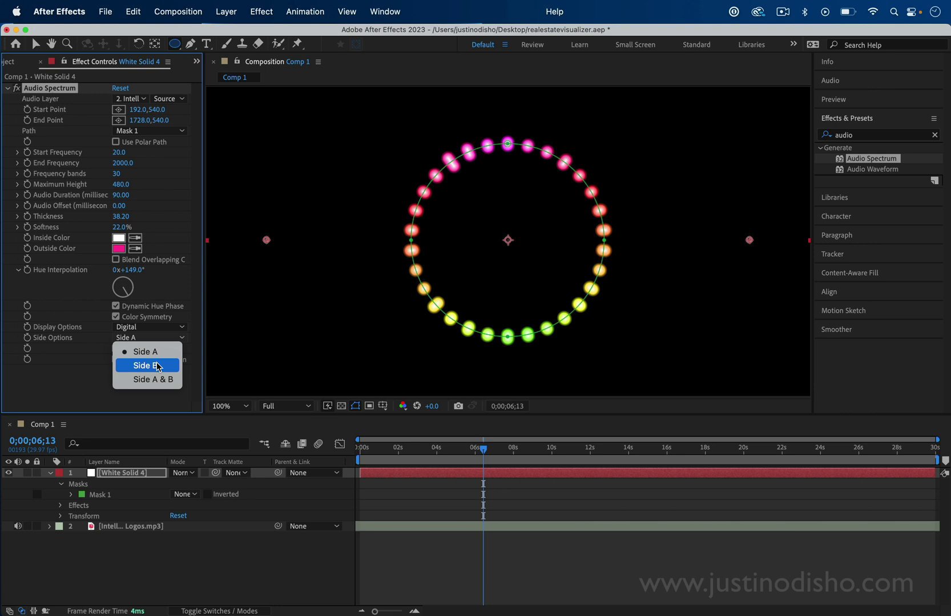
pyautogui.click(148, 365)
pyautogui.moveTo(483, 449); pyautogui.dragTo(397, 457)
pyautogui.click(168, 338)
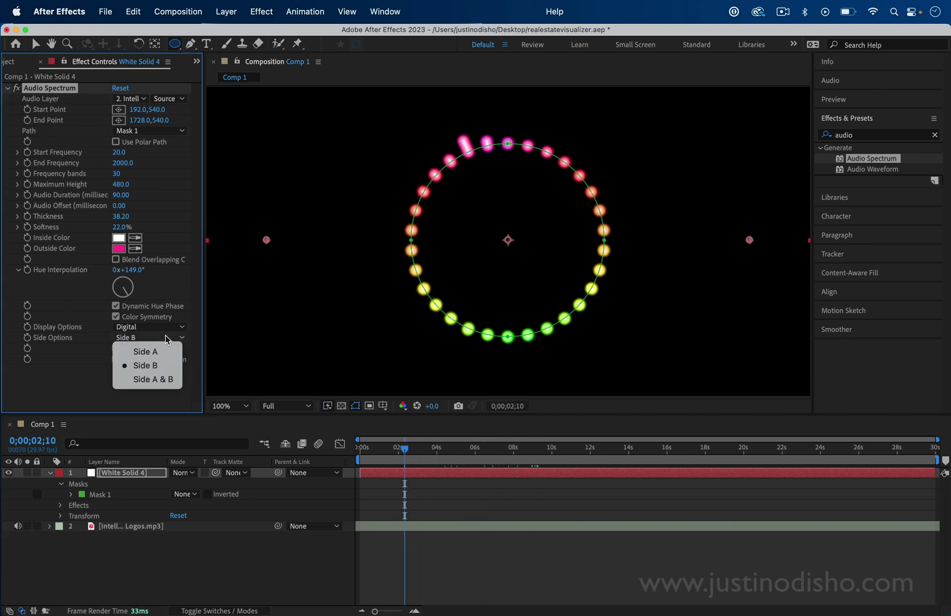
pyautogui.click(164, 384)
pyautogui.moveTo(415, 451); pyautogui.dragTo(469, 449)
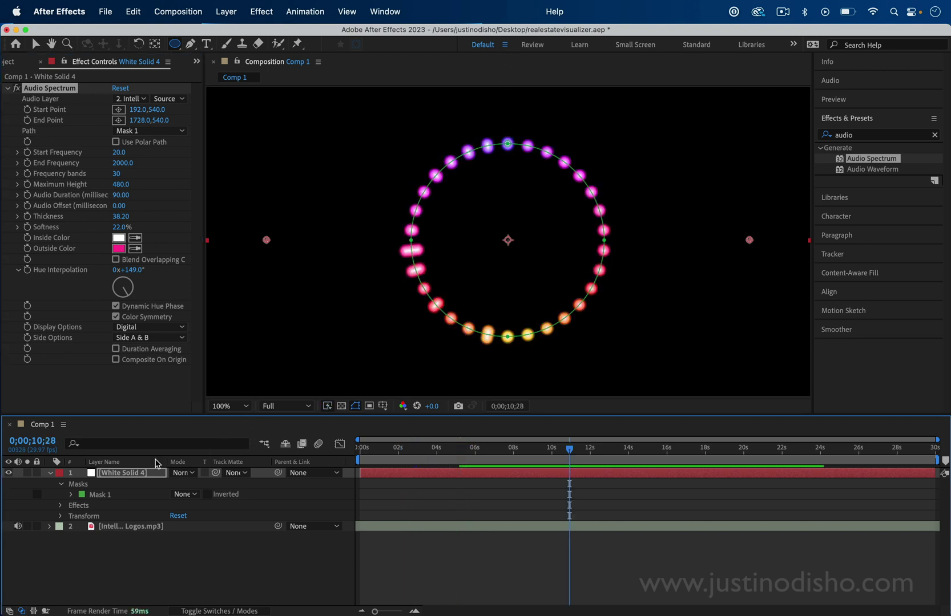
# Duplicate White Solid 4 and scale the copy down to about 81%
pyautogui.click(138, 474)
pyautogui.press('super+c')
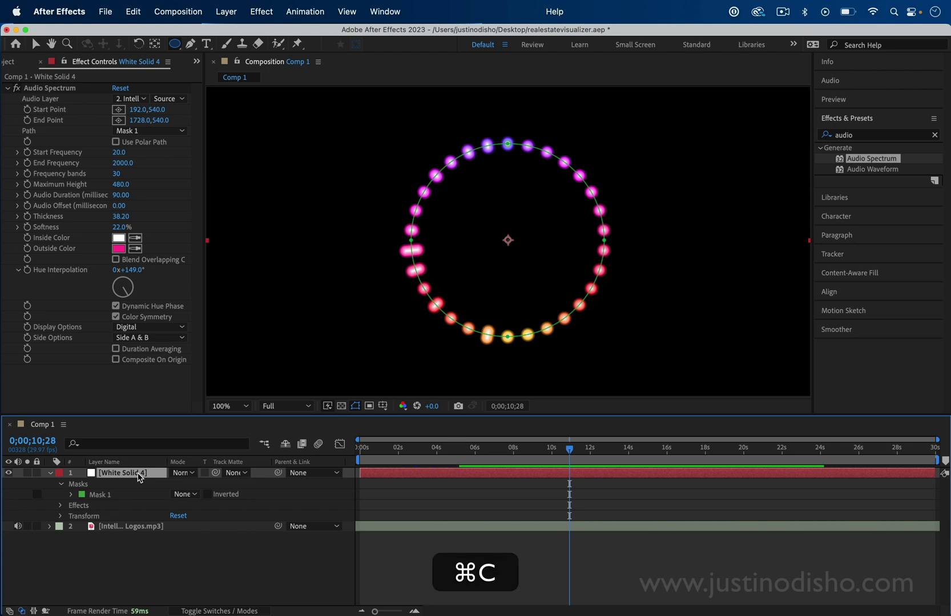
pyautogui.press('super+v')
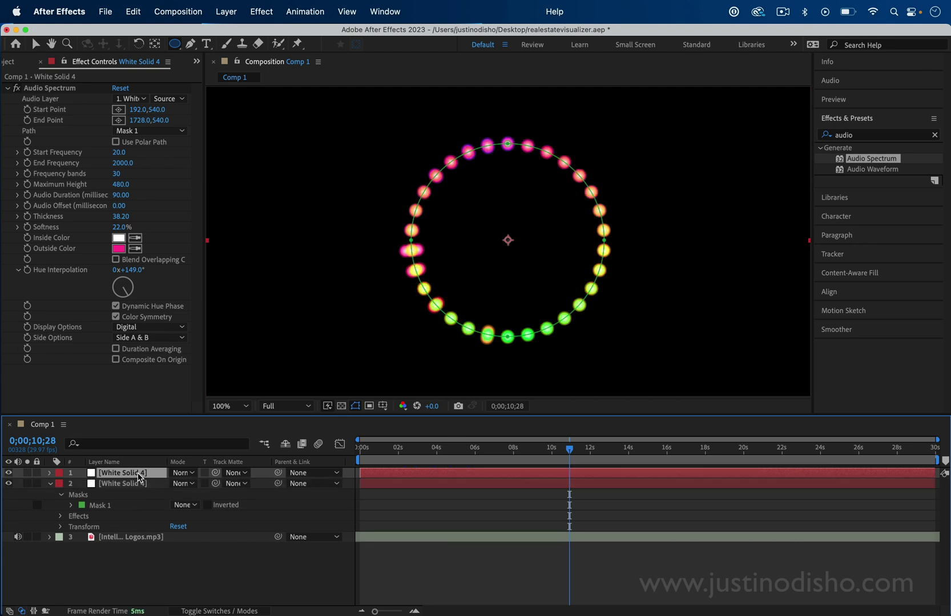
pyautogui.click(51, 474)
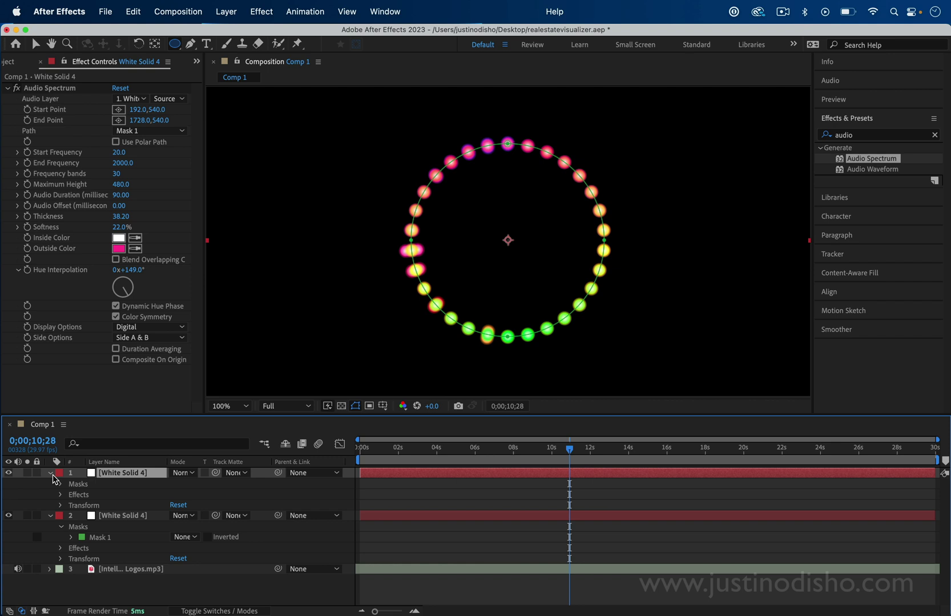
pyautogui.click(60, 506)
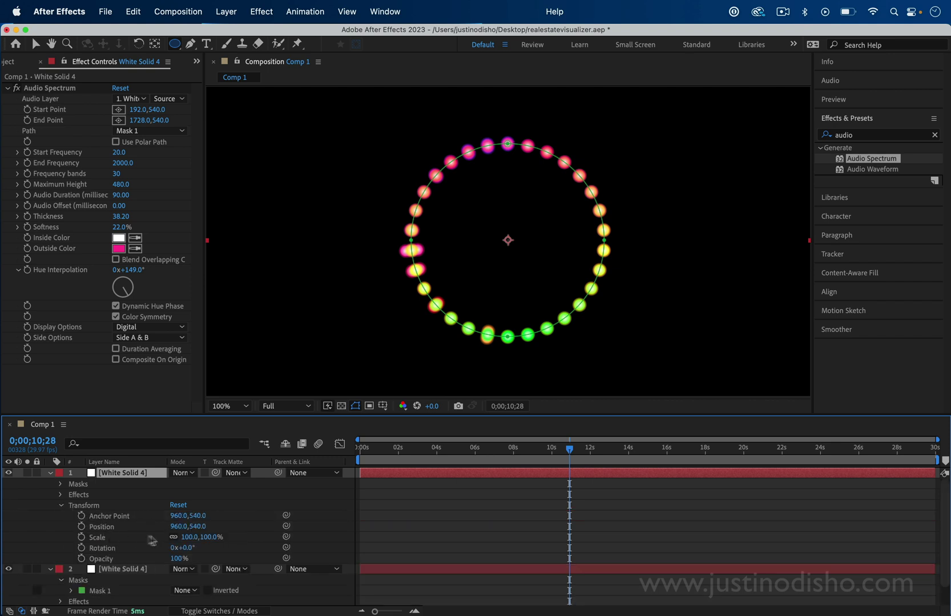
pyautogui.moveTo(190, 537); pyautogui.dragTo(173, 538)
# Paste another ring copy and shrink it to 55% scale
pyautogui.click(144, 474)
pyautogui.press('super+c')
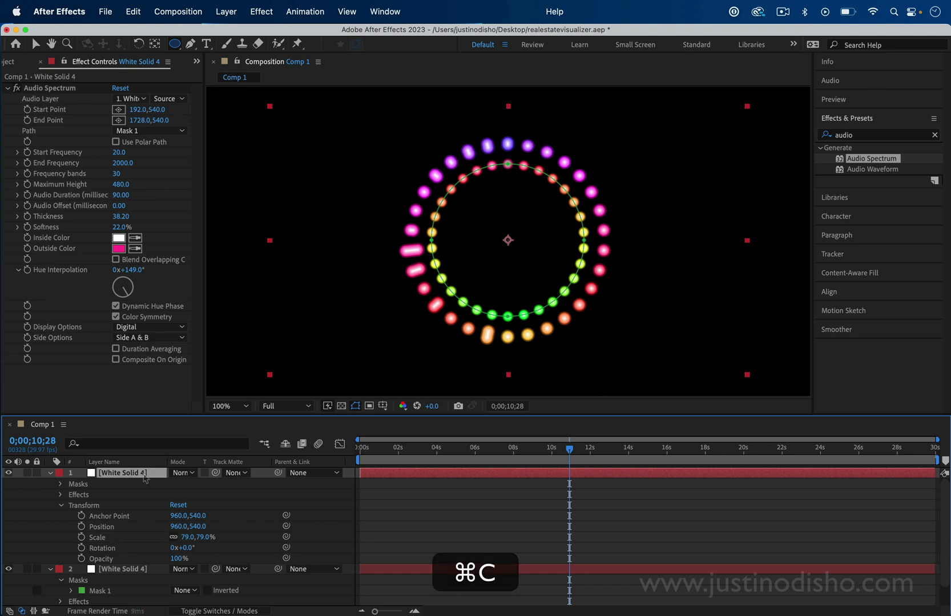
pyautogui.press('super+v')
pyautogui.click(50, 473)
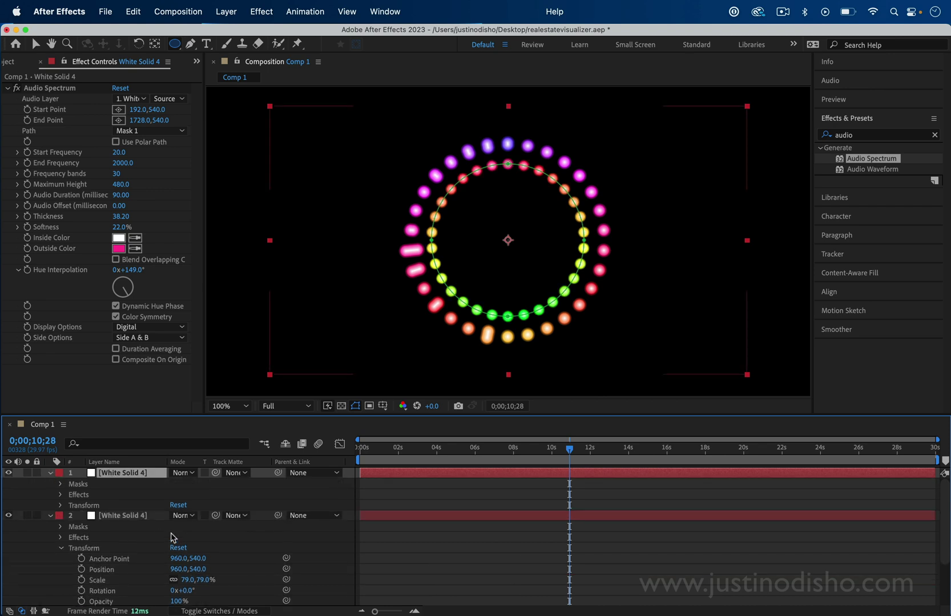
pyautogui.click(60, 505)
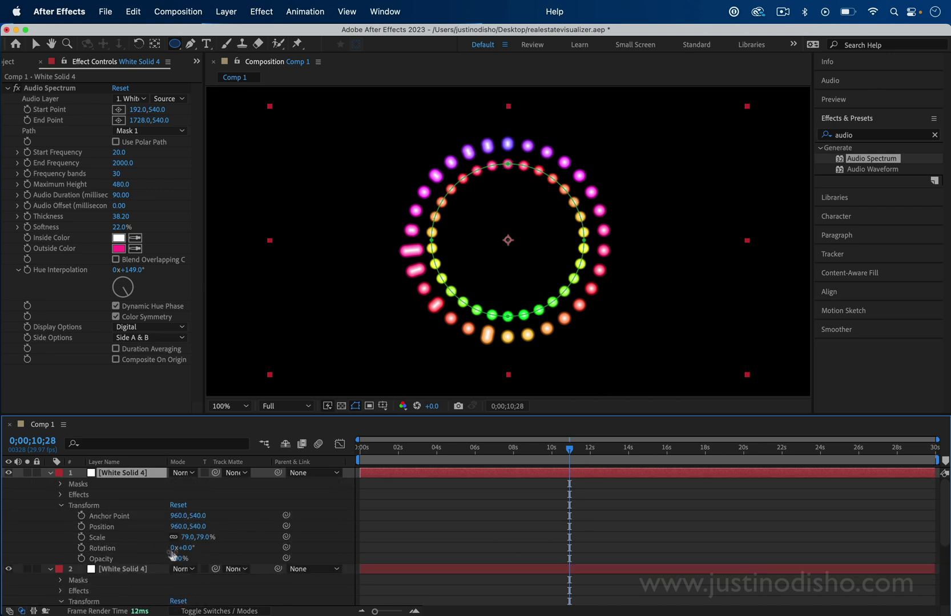
pyautogui.moveTo(184, 538)
pyautogui.mouseDown()
pyautogui.moveTo(163, 538)
pyautogui.moveTo(175, 539)
pyautogui.mouseUp()
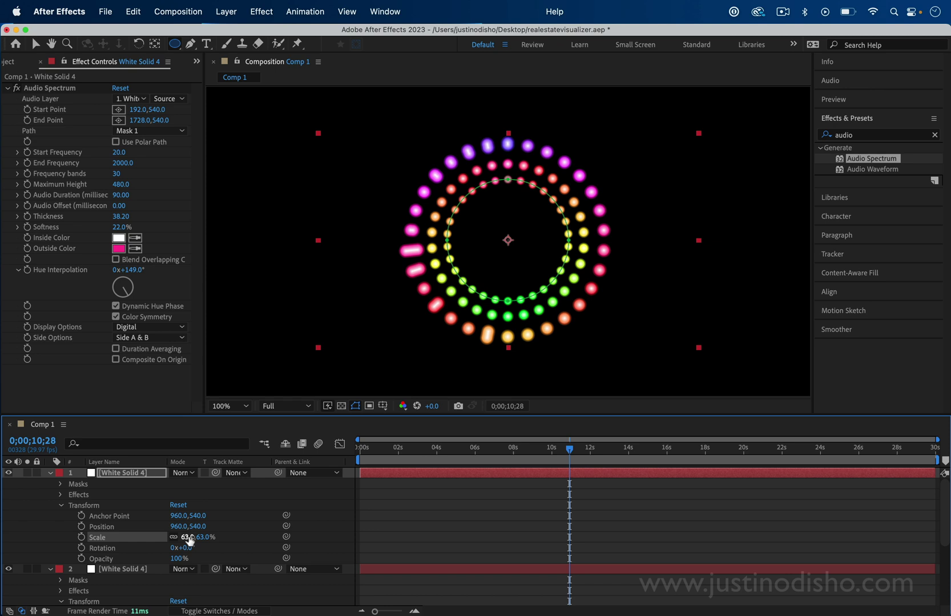
pyautogui.moveTo(188, 537); pyautogui.dragTo(187, 537)
# Paste a further ring copy and scale it to 45% as the innermost ring
pyautogui.click(137, 476)
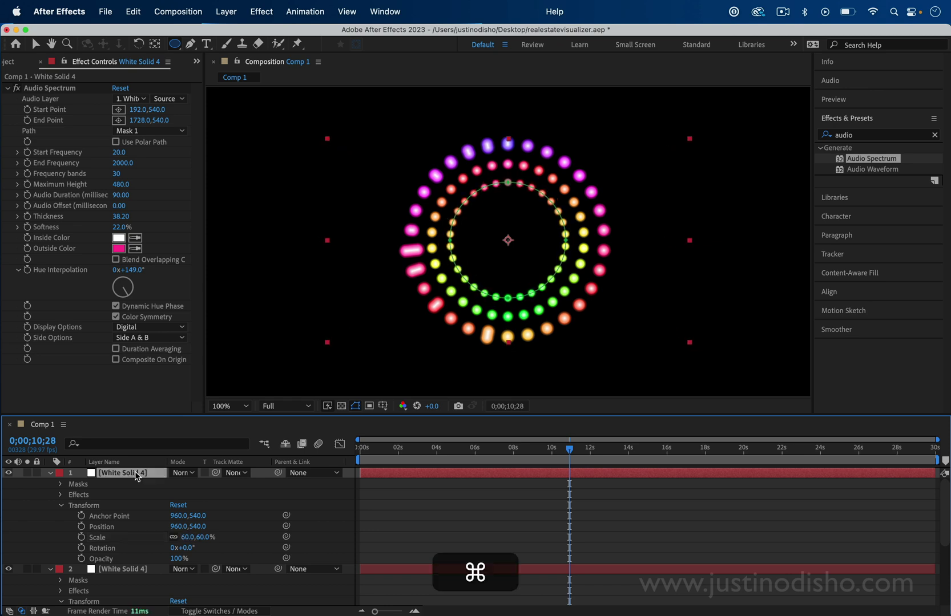
pyautogui.press('super+v')
pyautogui.click(49, 474)
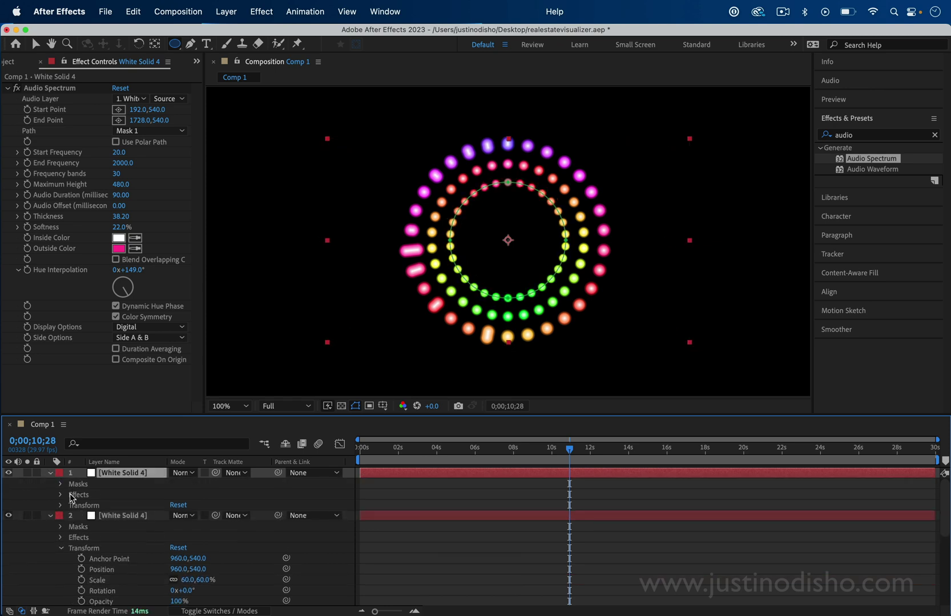
pyautogui.click(59, 506)
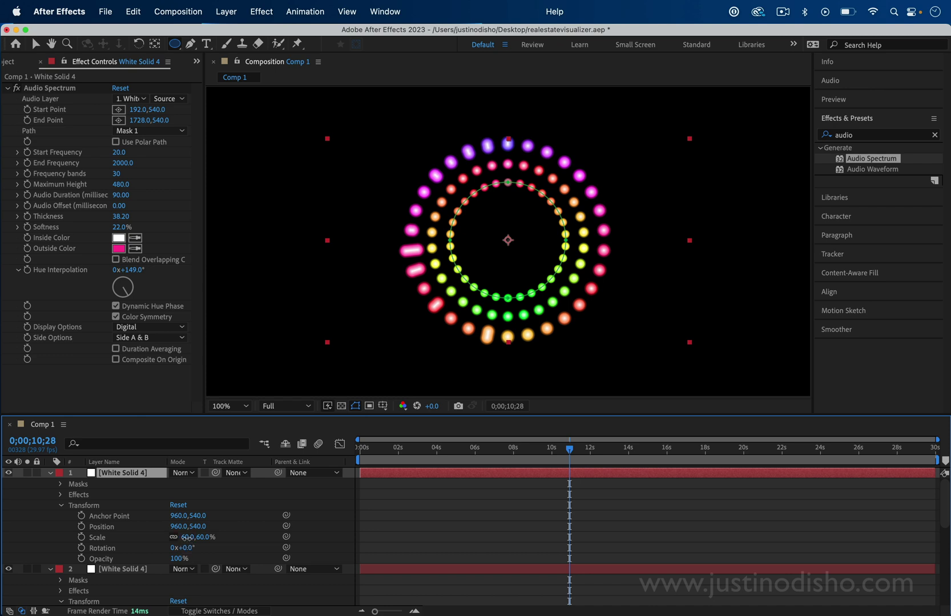
pyautogui.moveTo(186, 538); pyautogui.dragTo(174, 538)
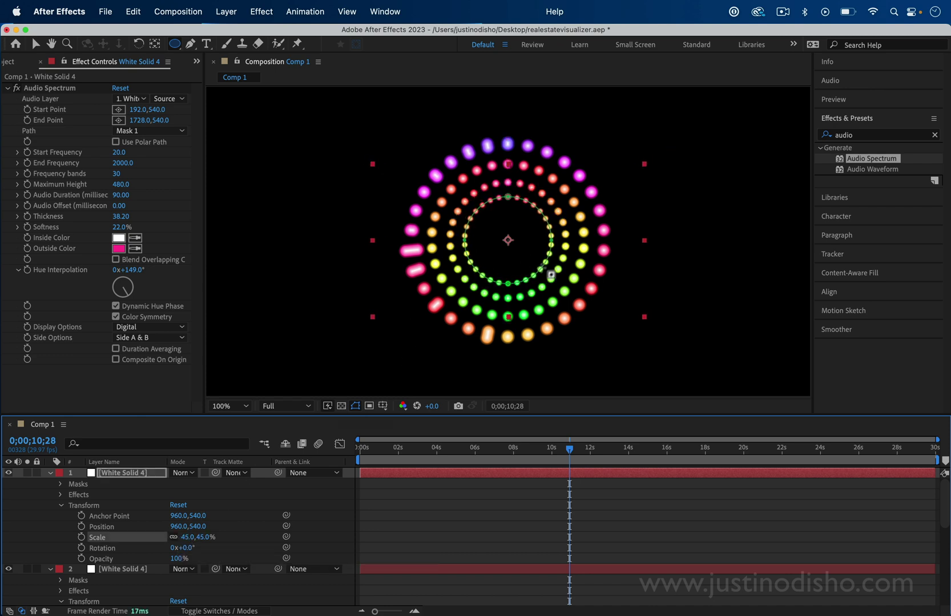
pyautogui.click(140, 475)
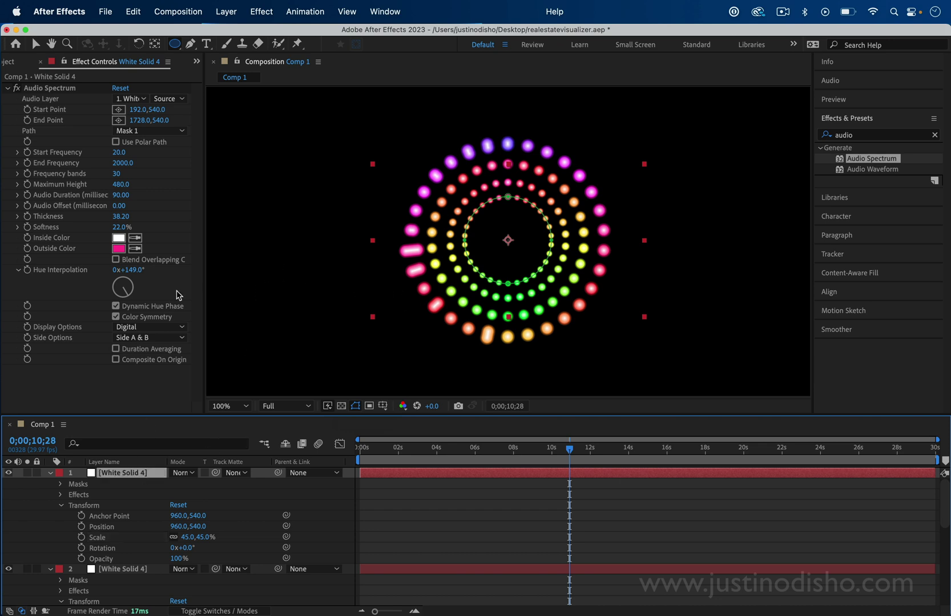
# Give the 45% ring Thickness 48.6, 18 frequency bands and End Frequency 1901
pyautogui.moveTo(120, 216); pyautogui.dragTo(195, 219)
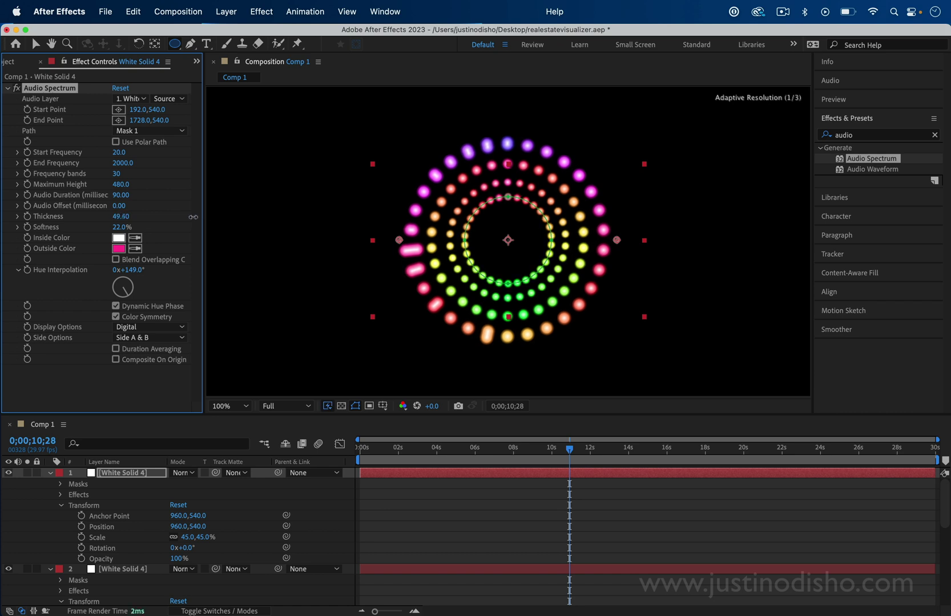
pyautogui.click(122, 152)
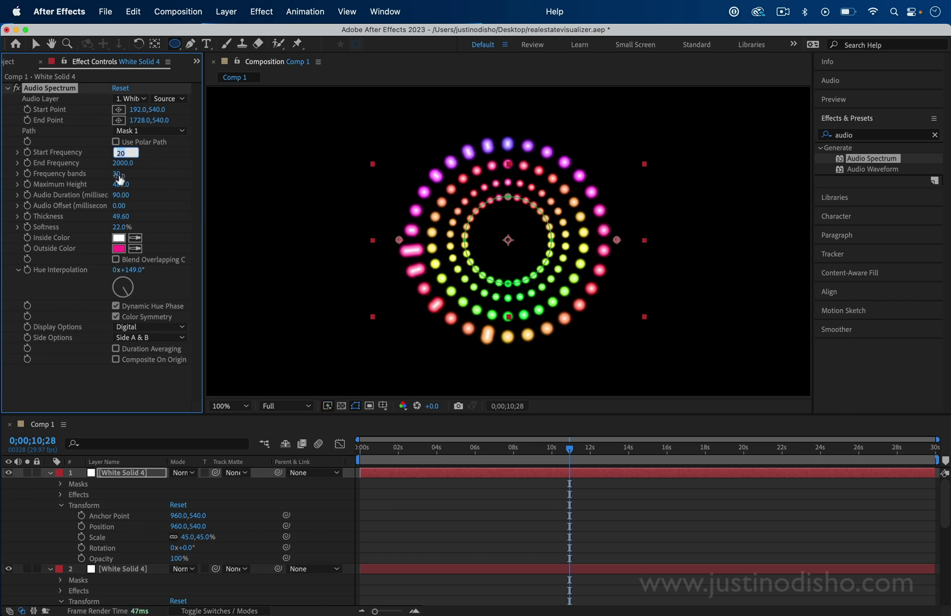
pyautogui.moveTo(119, 175); pyautogui.dragTo(110, 174)
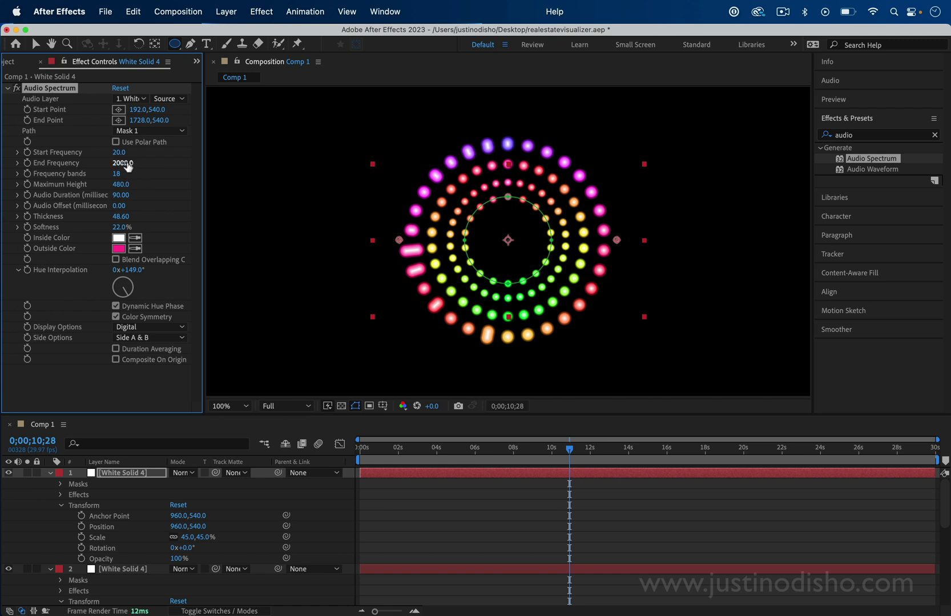
pyautogui.moveTo(117, 162); pyautogui.dragTo(124, 164)
pyautogui.click(50, 473)
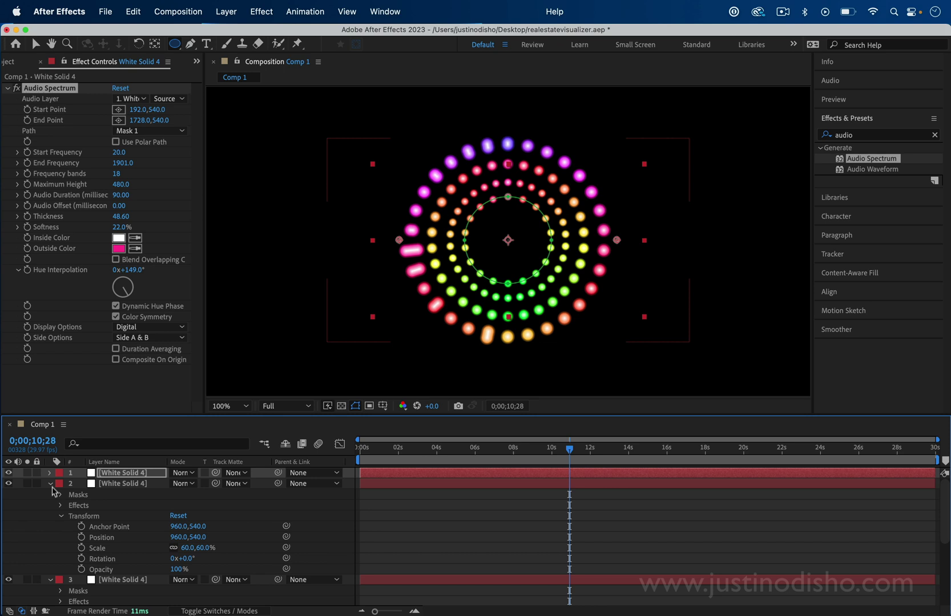
# Set Audio Layer on ring layers 3, 2 and 1 to 5. Intellect - Yung Logos.mp3
pyautogui.click(50, 484)
pyautogui.click(50, 494)
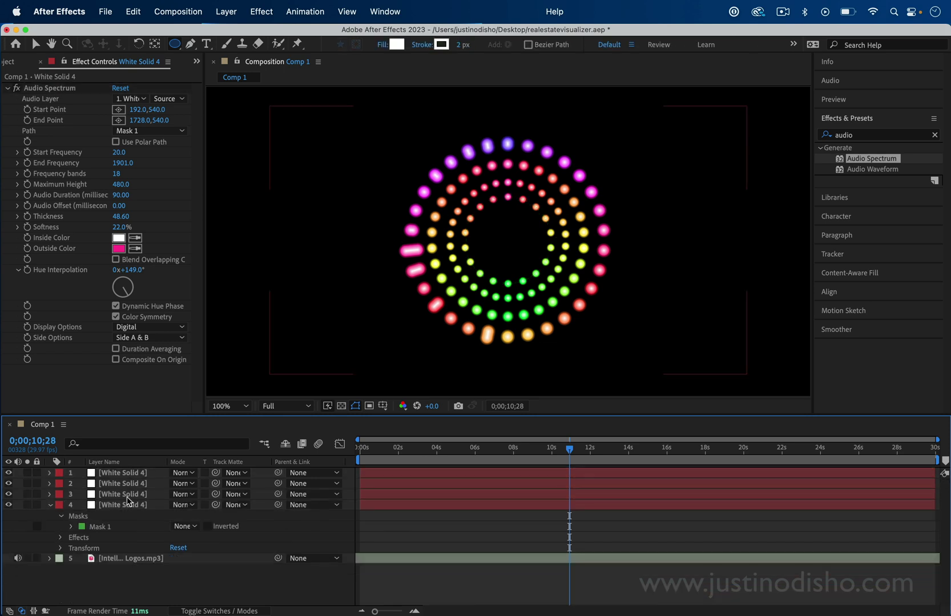
pyautogui.click(129, 495)
pyautogui.click(142, 99)
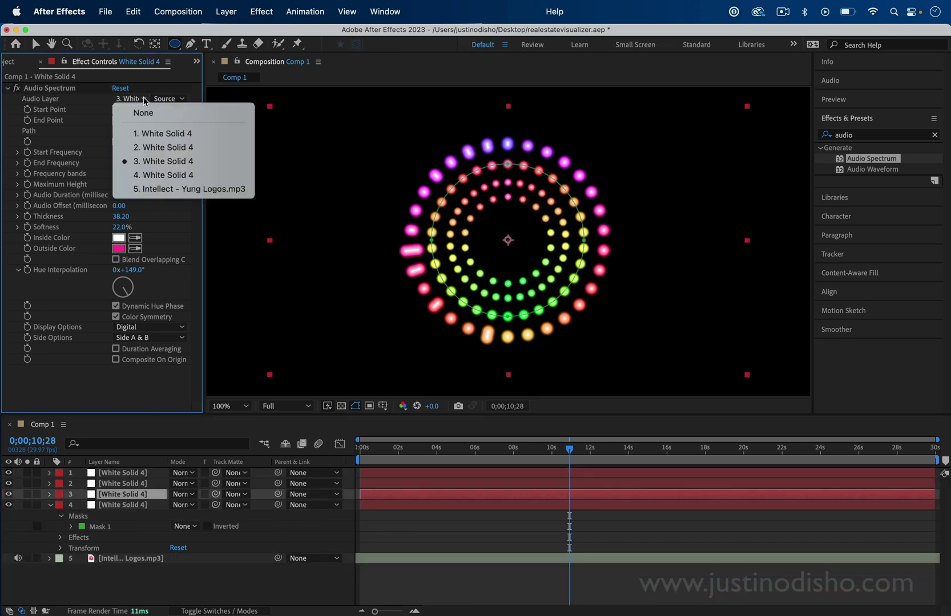
pyautogui.click(156, 186)
pyautogui.click(120, 483)
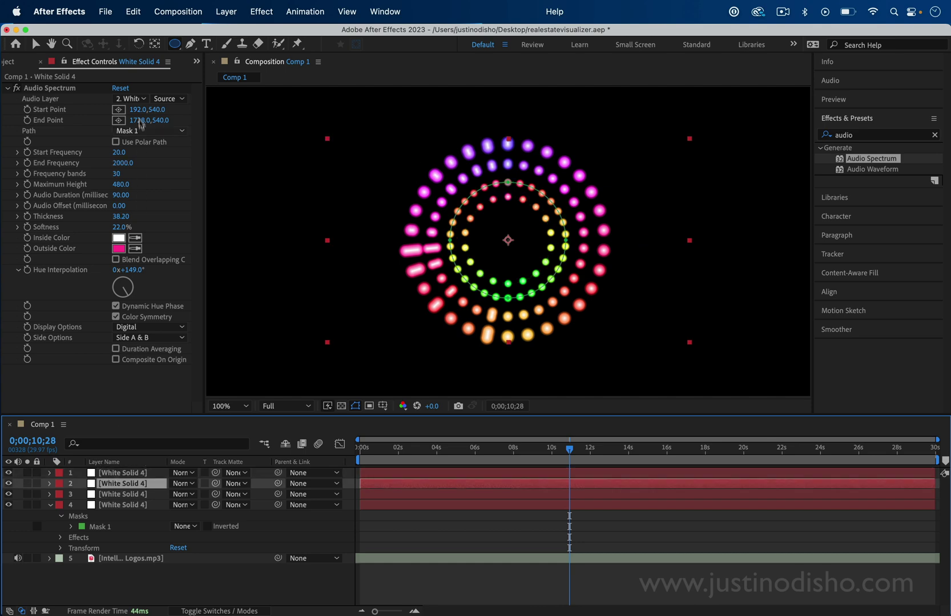
pyautogui.click(132, 98)
pyautogui.click(143, 188)
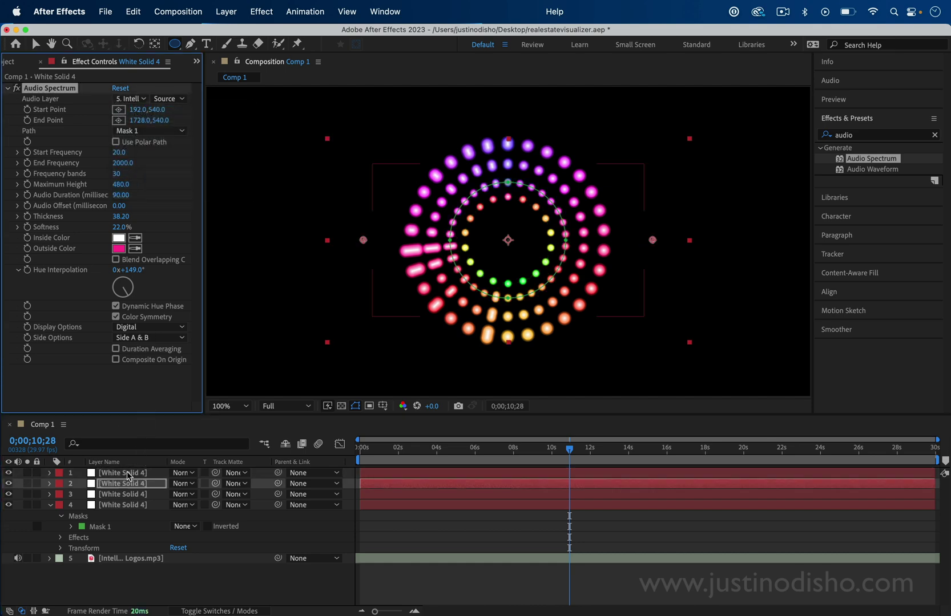
pyautogui.press('super+Up')
pyautogui.click(142, 98)
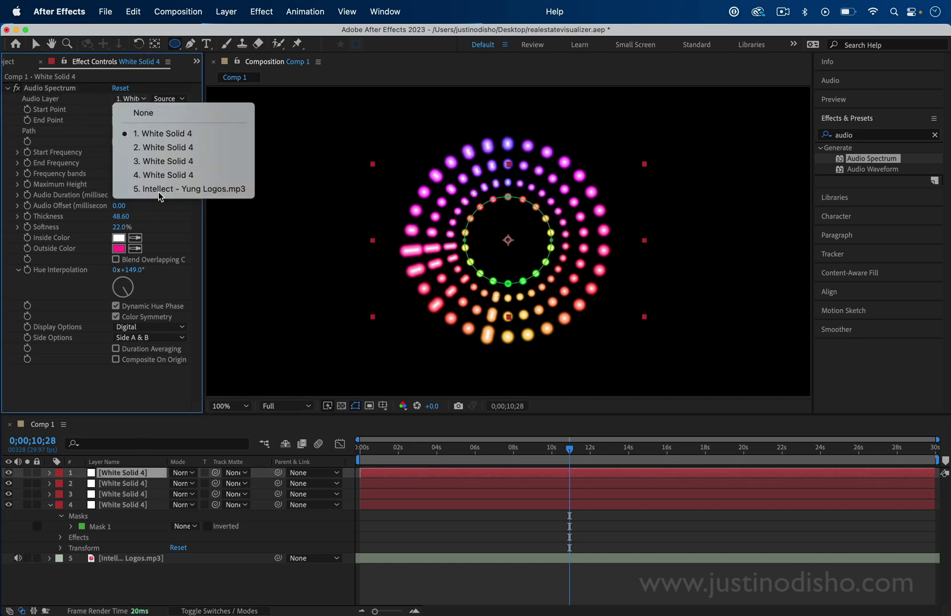
pyautogui.click(159, 189)
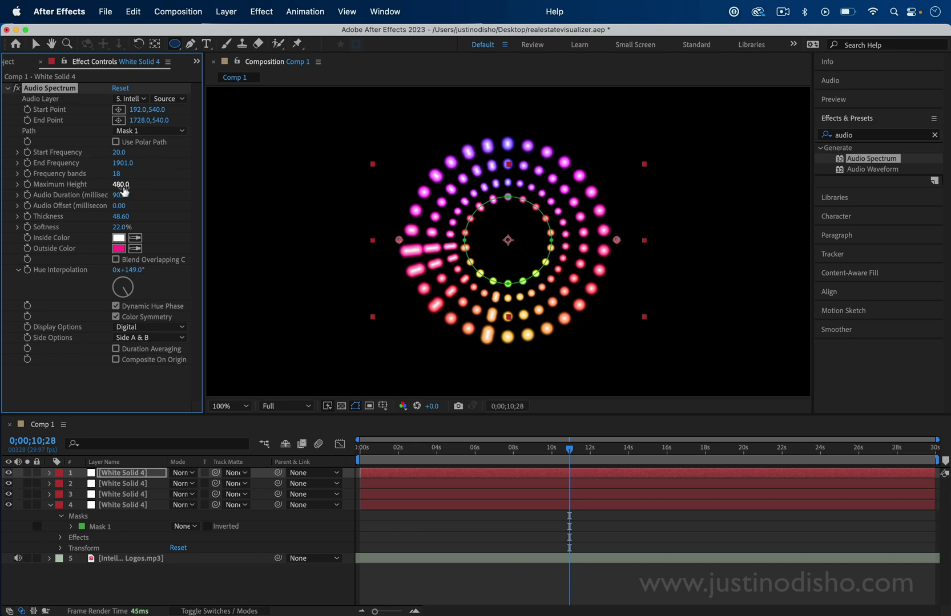
# Lower the original outer ring's End Frequency to 601
pyautogui.click(126, 494)
pyautogui.click(130, 505)
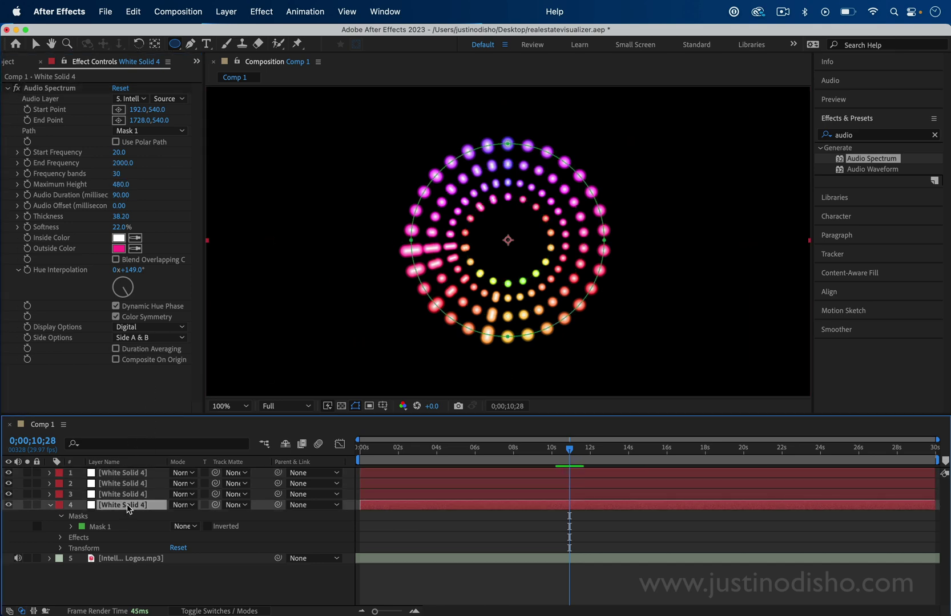
pyautogui.click(129, 164)
pyautogui.moveTo(129, 163); pyautogui.dragTo(69, 164)
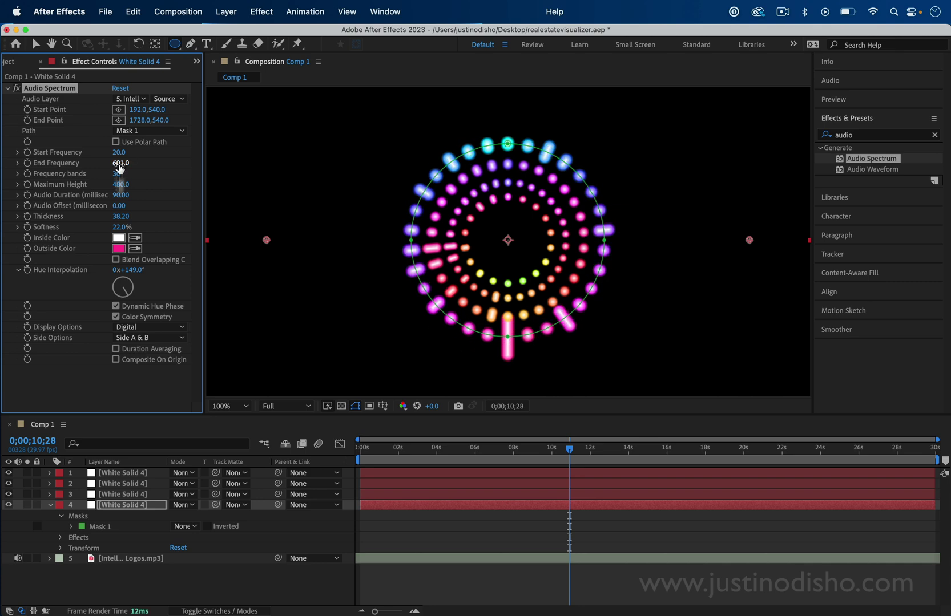
# Set layer 3's spectrum Maximum Height to 290 and Side Options to Side A
pyautogui.click(123, 494)
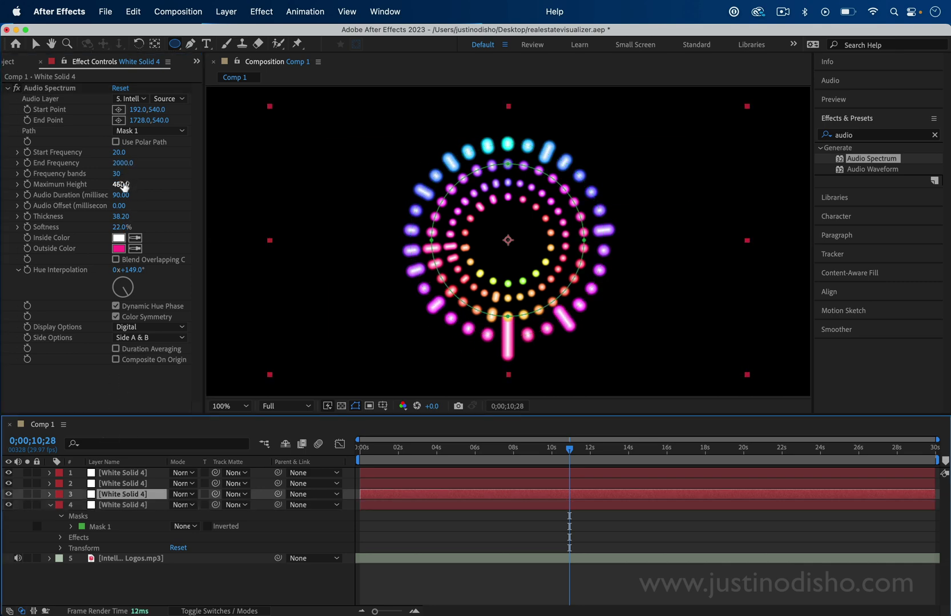
pyautogui.moveTo(125, 186); pyautogui.dragTo(111, 188)
pyautogui.click(151, 338)
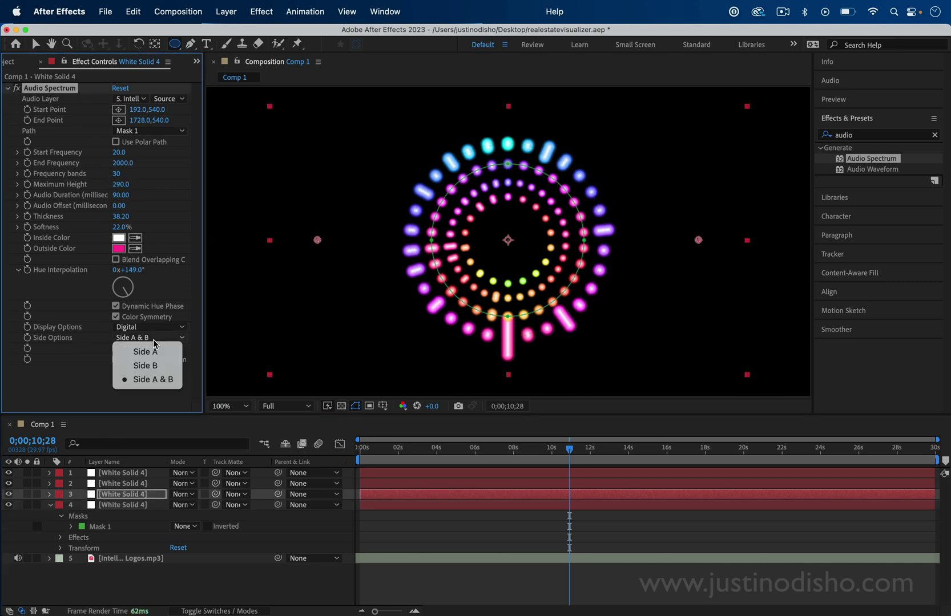
pyautogui.click(147, 352)
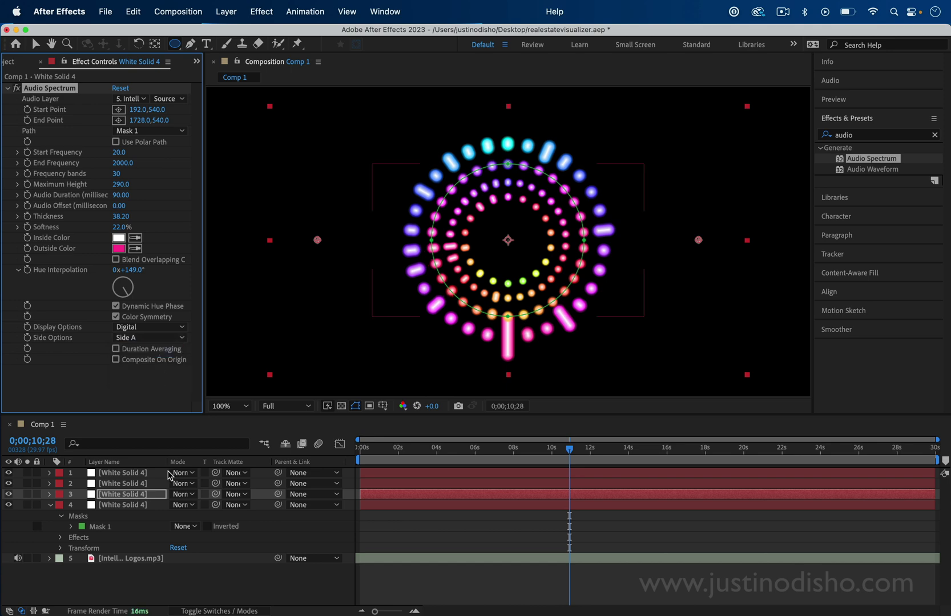
# Set layer 2's spectrum Side Options to Side A and move the playhead to about 0;01;22
pyautogui.click(158, 484)
pyautogui.click(156, 338)
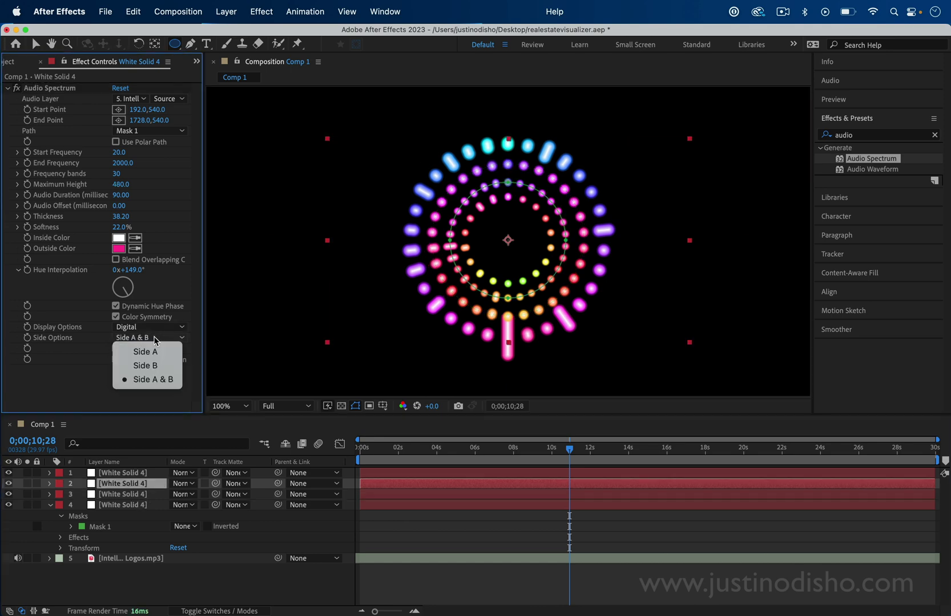
pyautogui.click(149, 352)
pyautogui.click(394, 451)
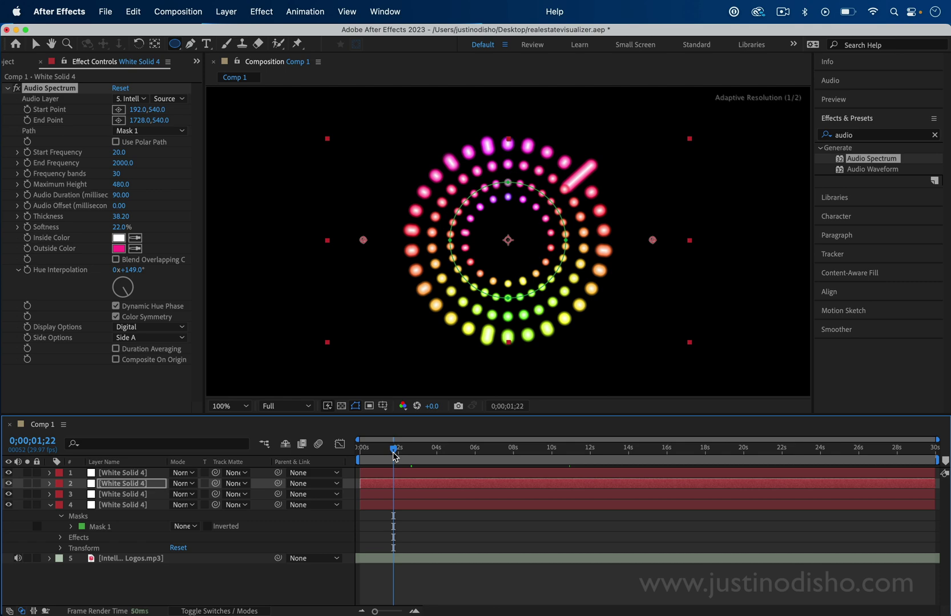
# Play the preview from about 0;01;22 to watch all four rainbow rings pulse, then select layer 3
pyautogui.press('space')
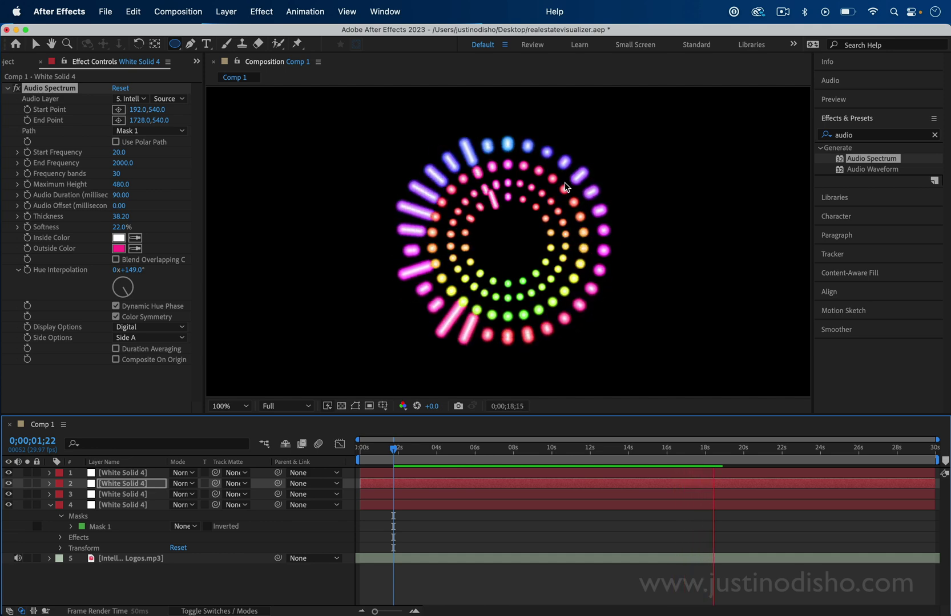
pyautogui.press('space')
pyautogui.click(147, 495)
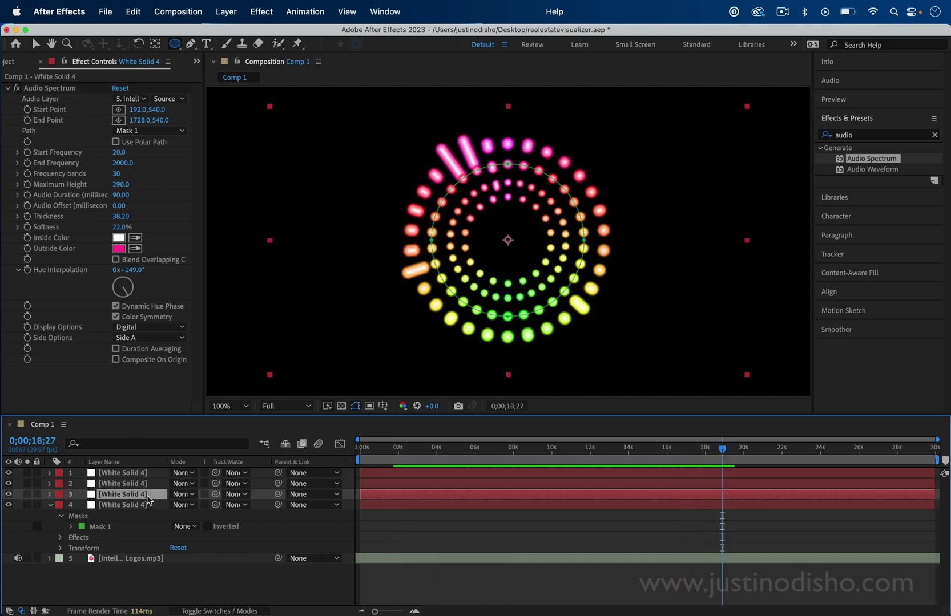